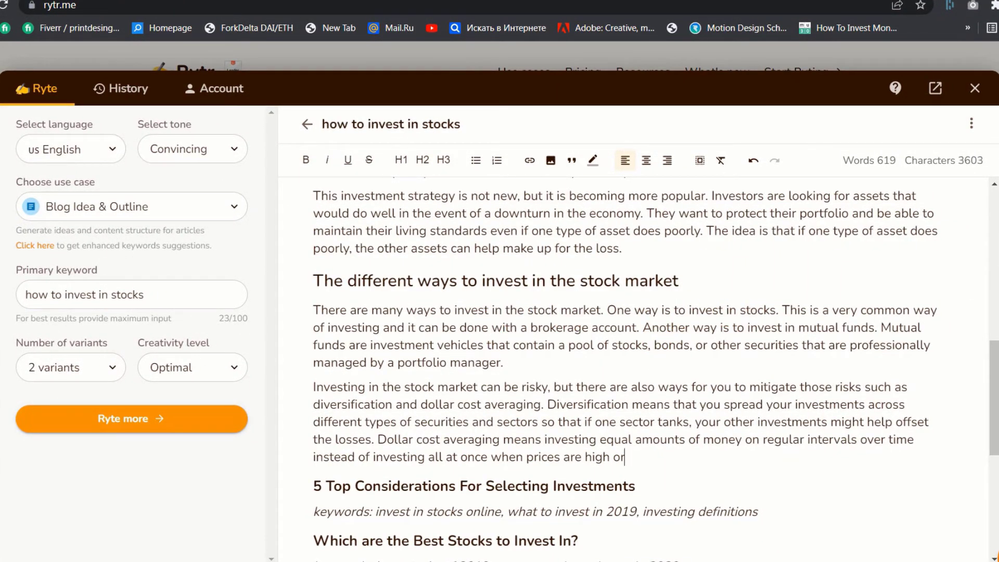
Step: Set the year in the "5 Top Considerations For Selecting Investments" keywords to 2022 and select that section's heading with its keywords
scroll(508, 416, down, 3)
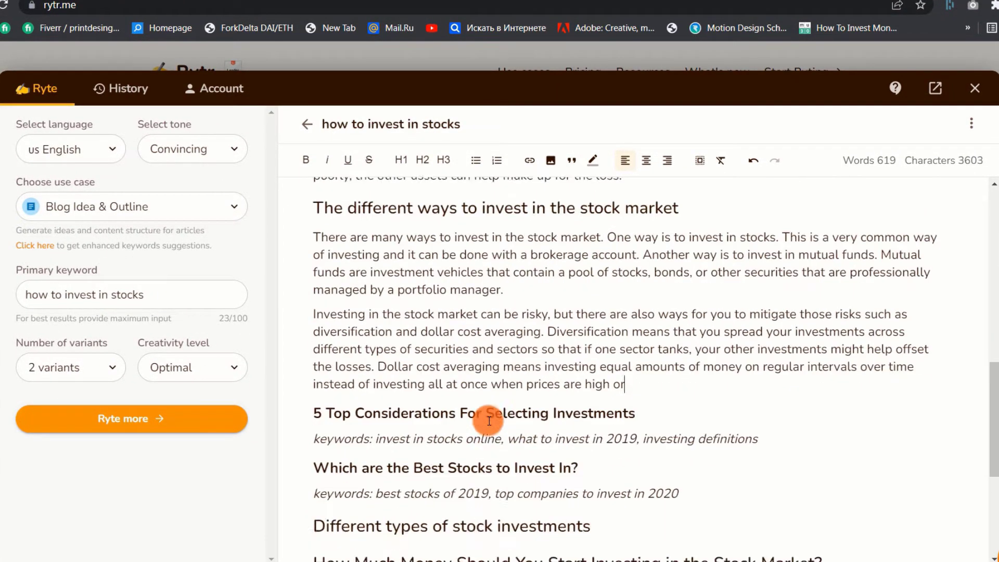
click(628, 365)
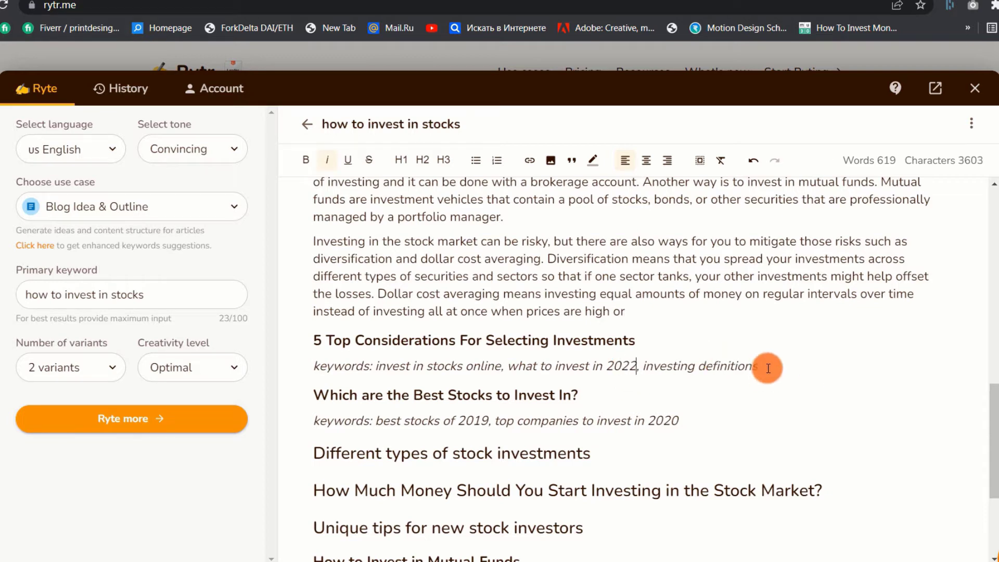
drag(759, 365, 312, 339)
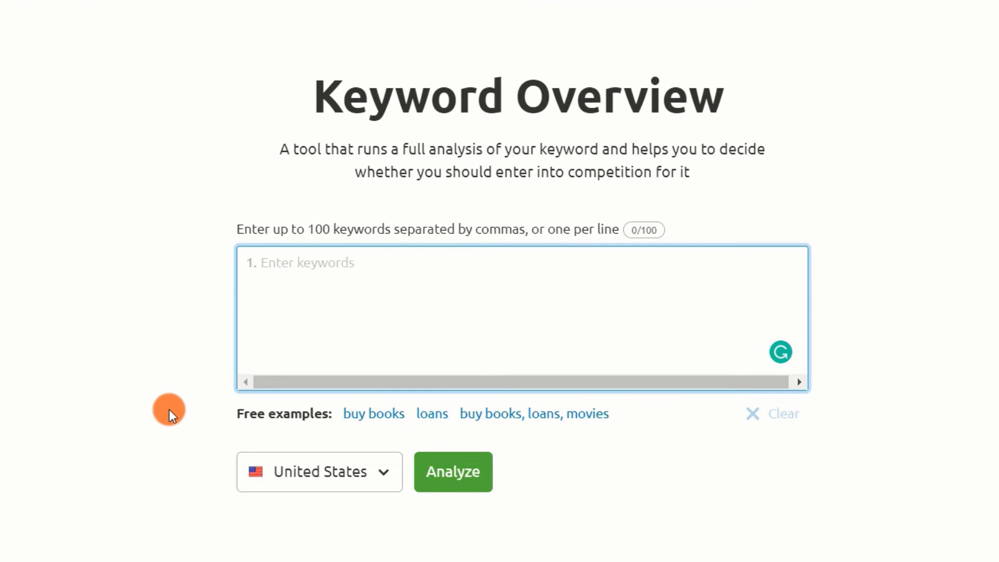
Step: In Semrush Keyword Overview, analyze "invest in stocks" for the United States and open the overview of the variation "how to invest in stocks"
text(invest in stocks)
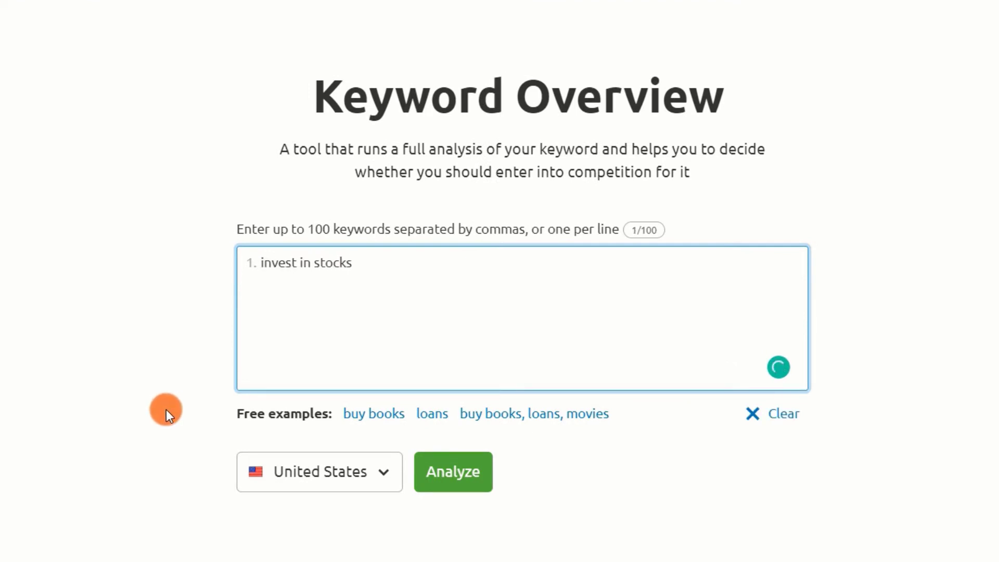
click(471, 477)
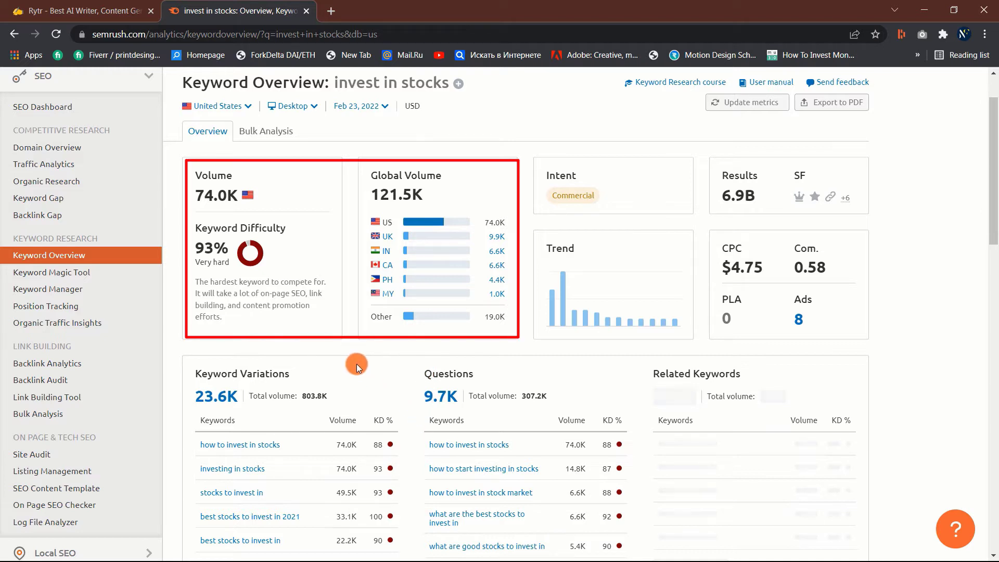
click(241, 445)
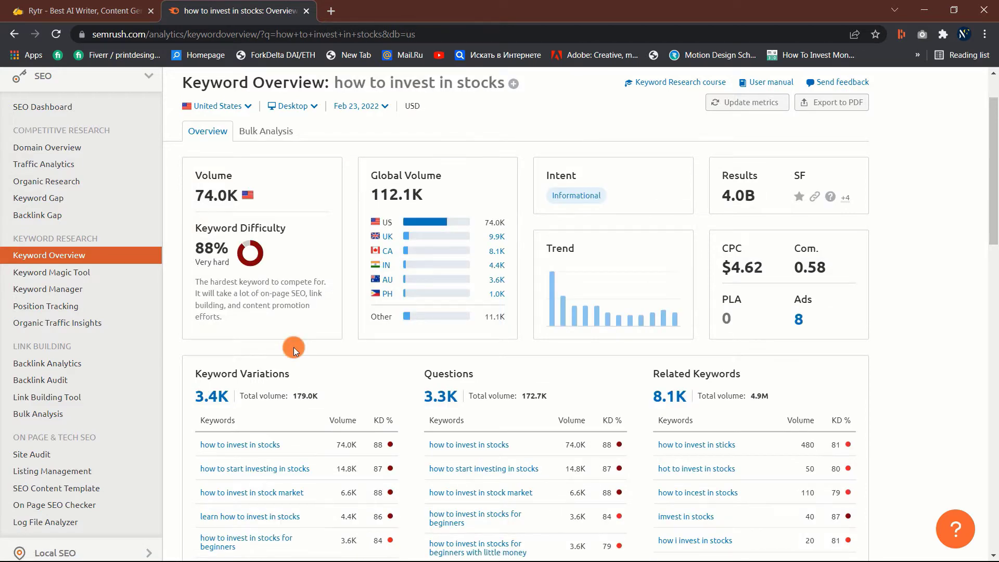
scroll(294, 347, down, 1)
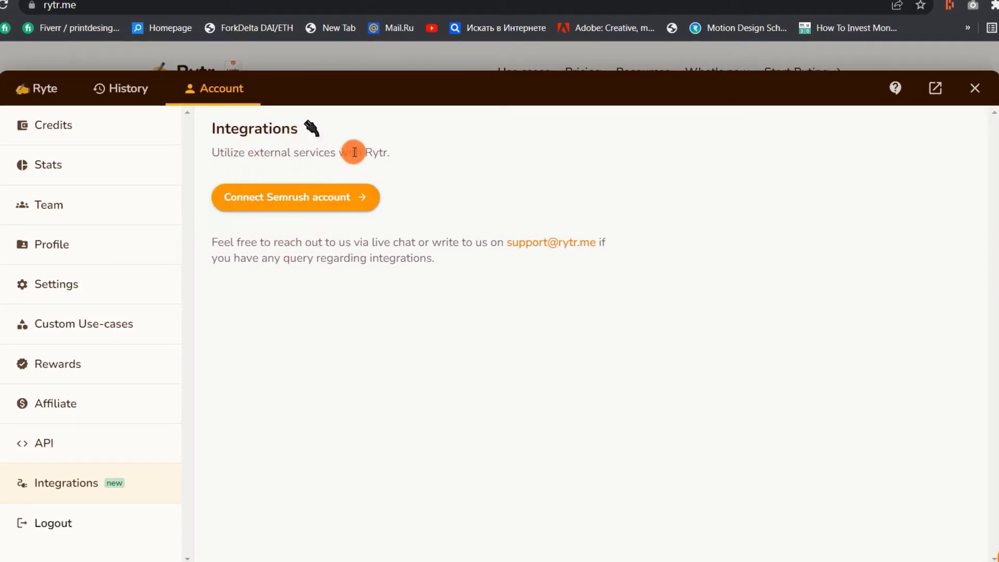
Step: Switch to the Rytr writing workspace, look through the available use cases and choose Blog Idea & Outline
click(801, 72)
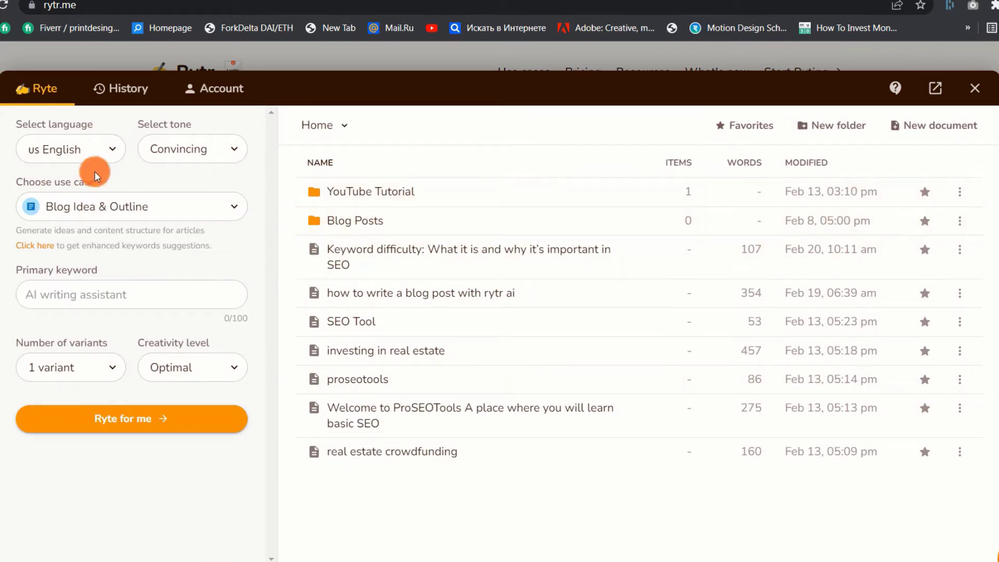
click(157, 208)
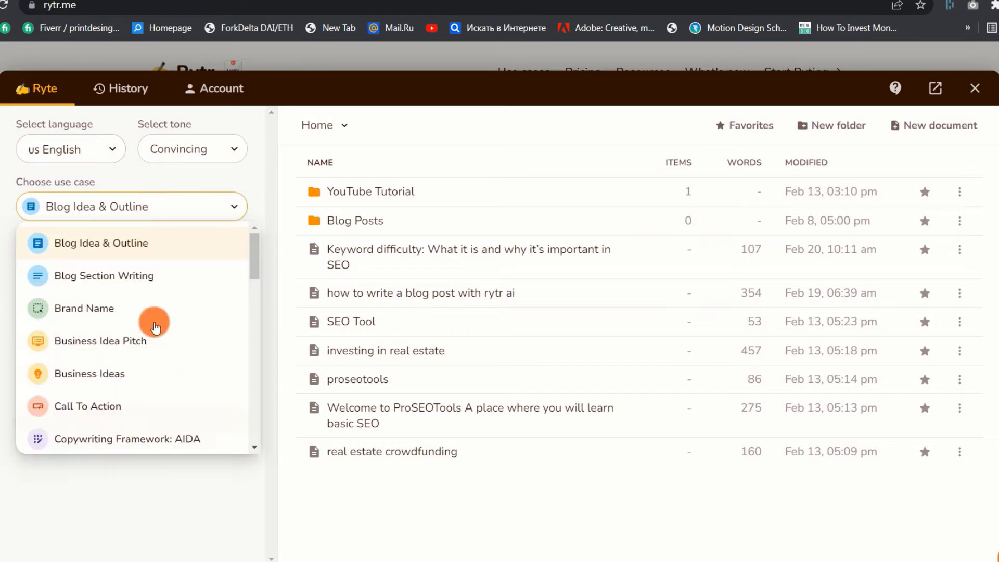
scroll(155, 325, down, 10)
scroll(155, 328, down, 5)
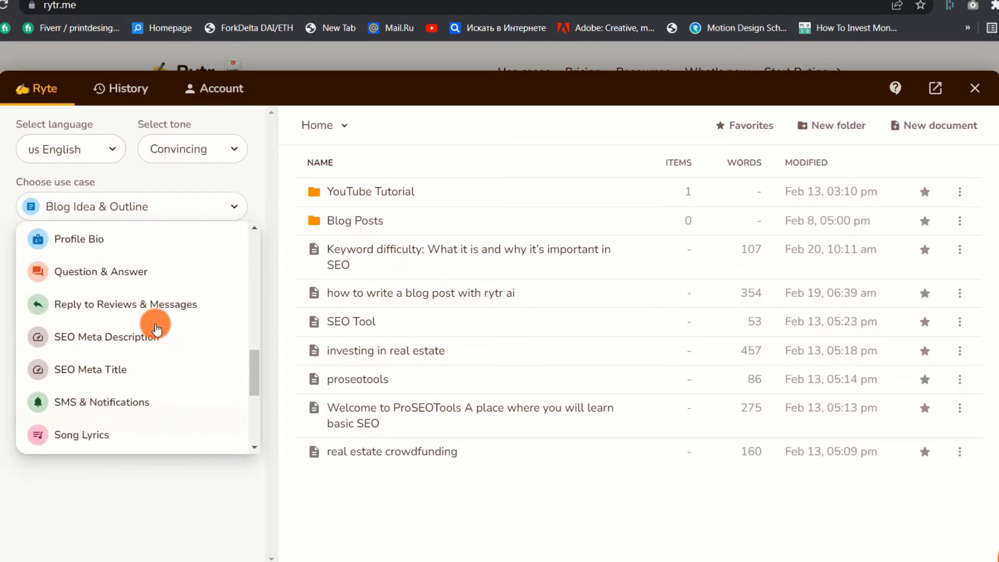
click(150, 208)
click(157, 208)
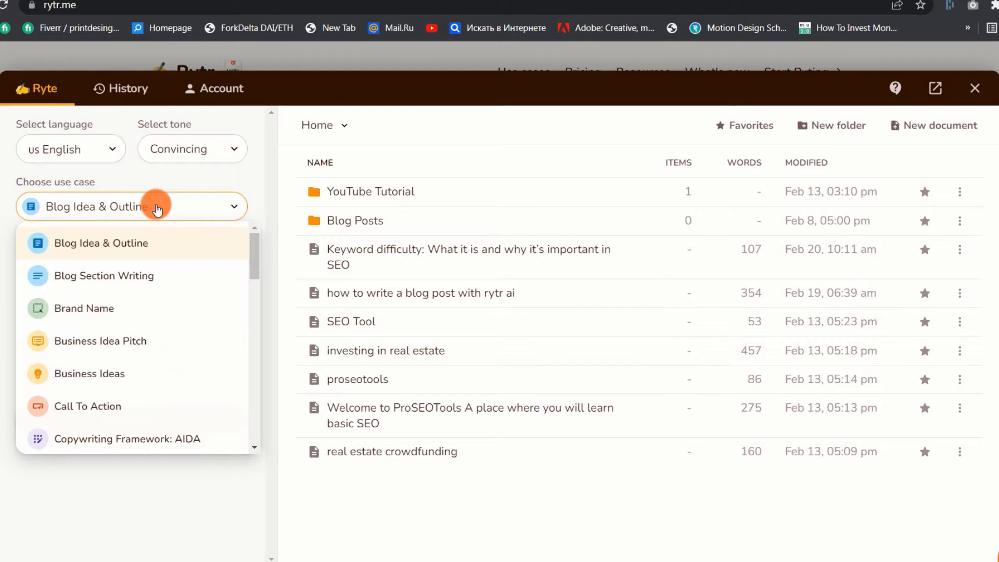
scroll(153, 322, down, 5)
scroll(155, 328, down, 7)
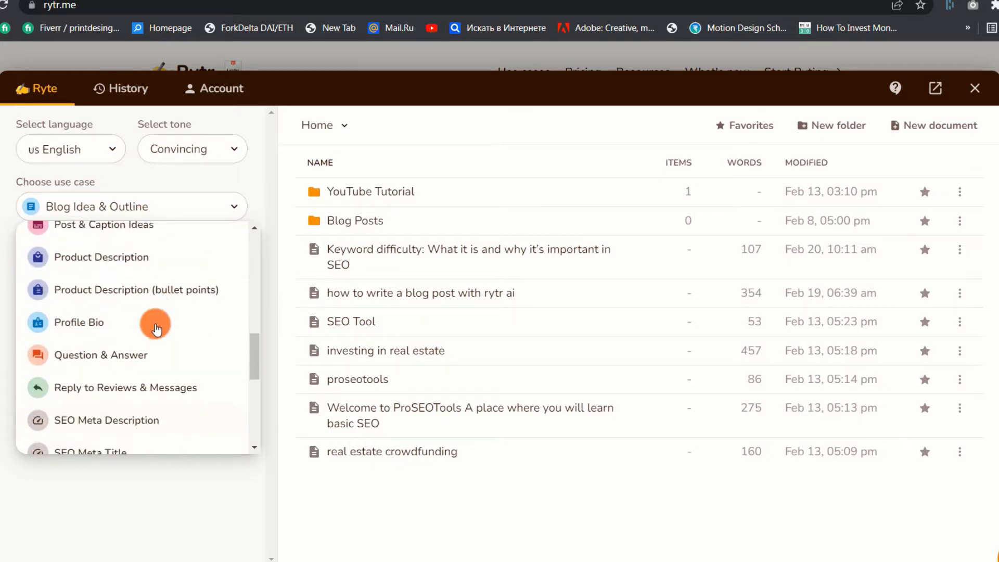
scroll(155, 327, down, 3)
scroll(155, 327, up, 12)
scroll(156, 328, up, 2)
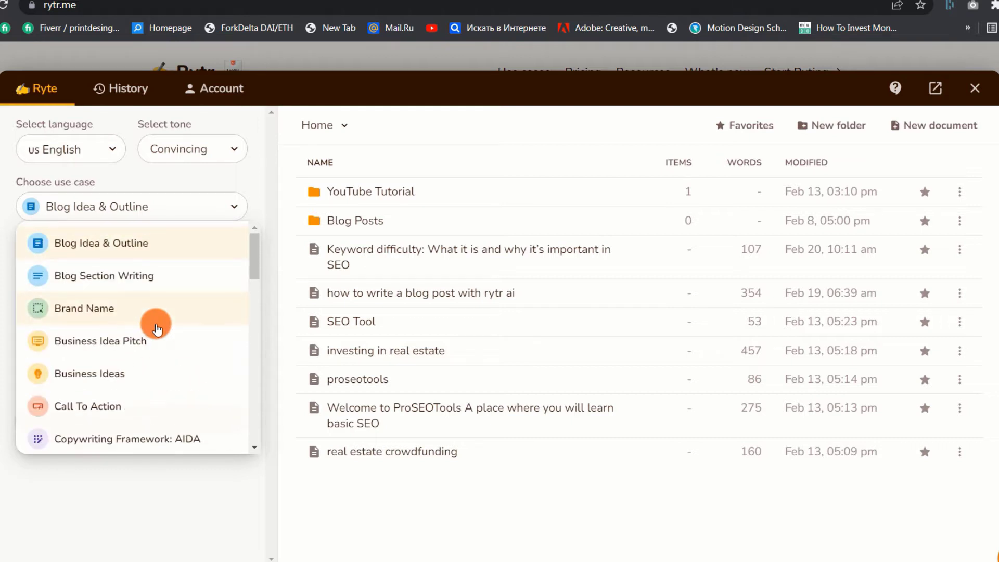
click(118, 247)
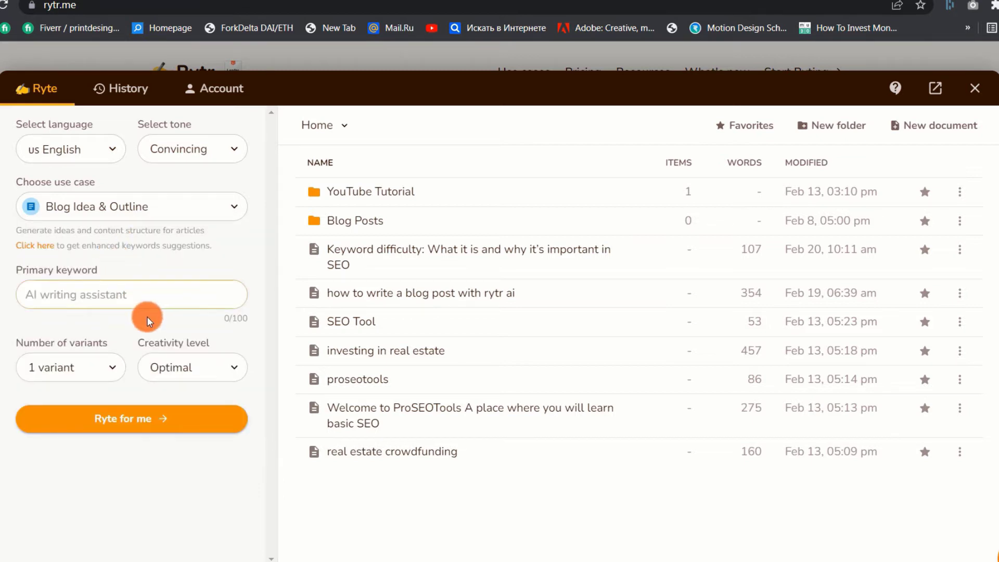
Step: Generate the blog outline for the primary keyword "how to invest in stocks" with 2 variants and Optimal creativity
click(166, 295)
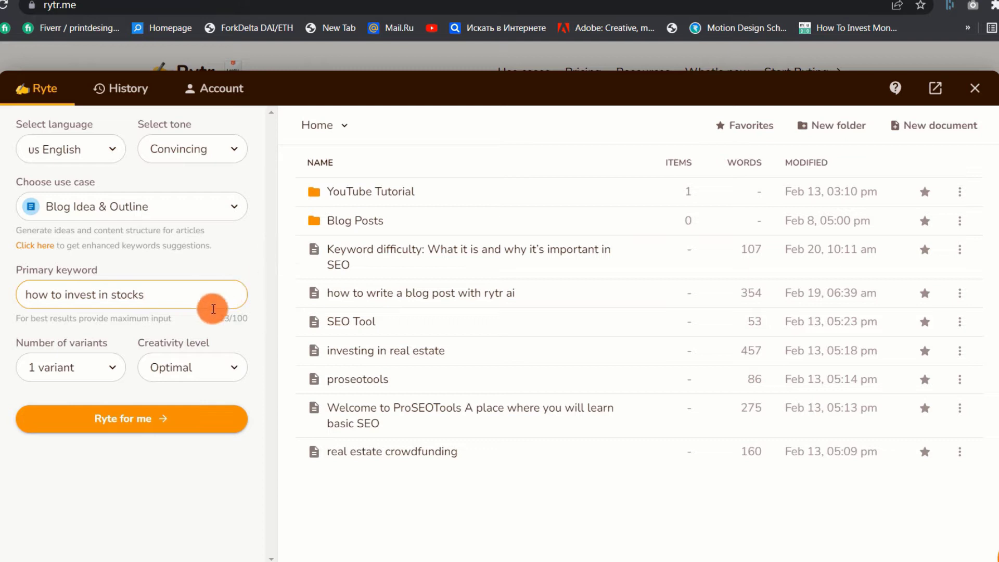
click(108, 367)
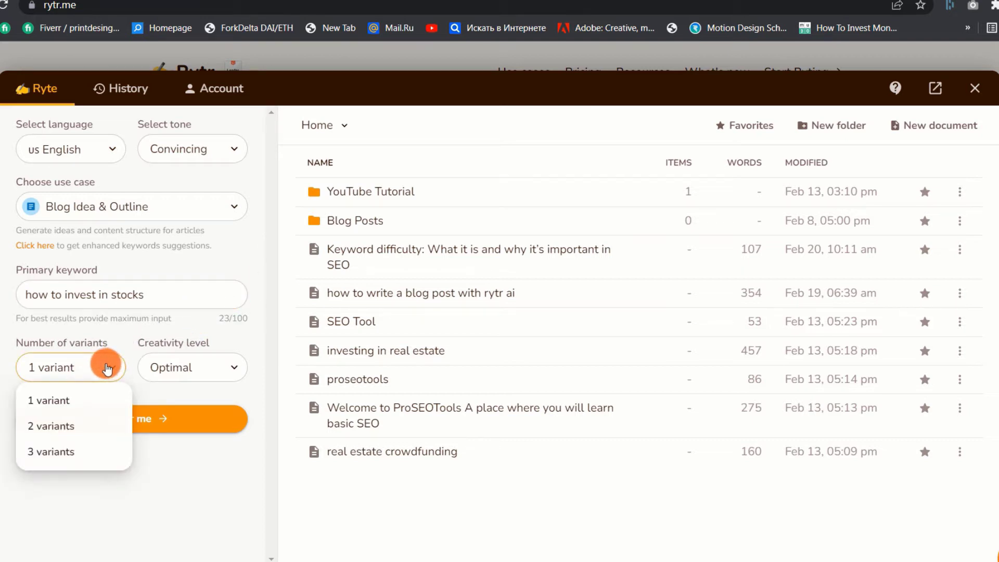
click(68, 440)
click(210, 371)
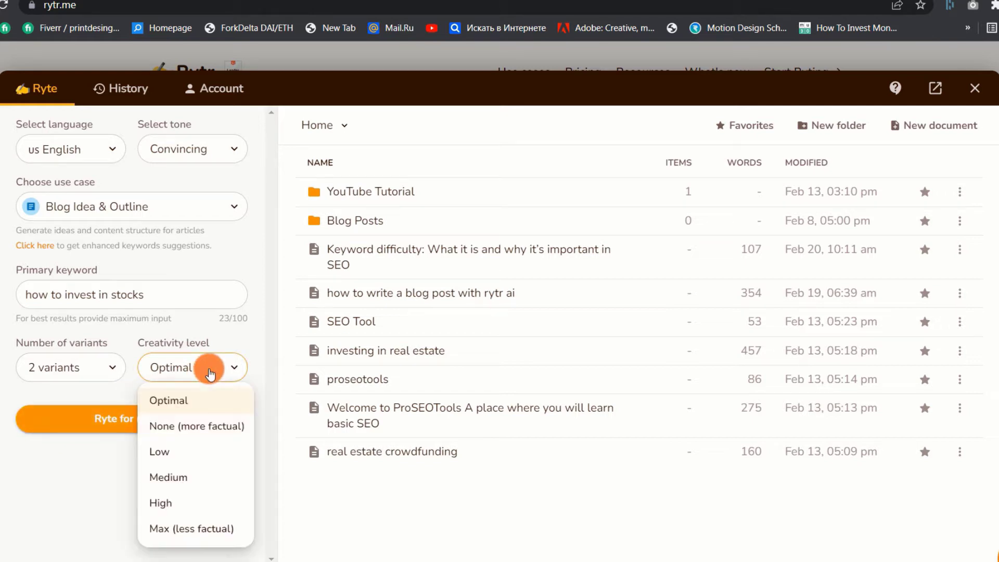
click(171, 402)
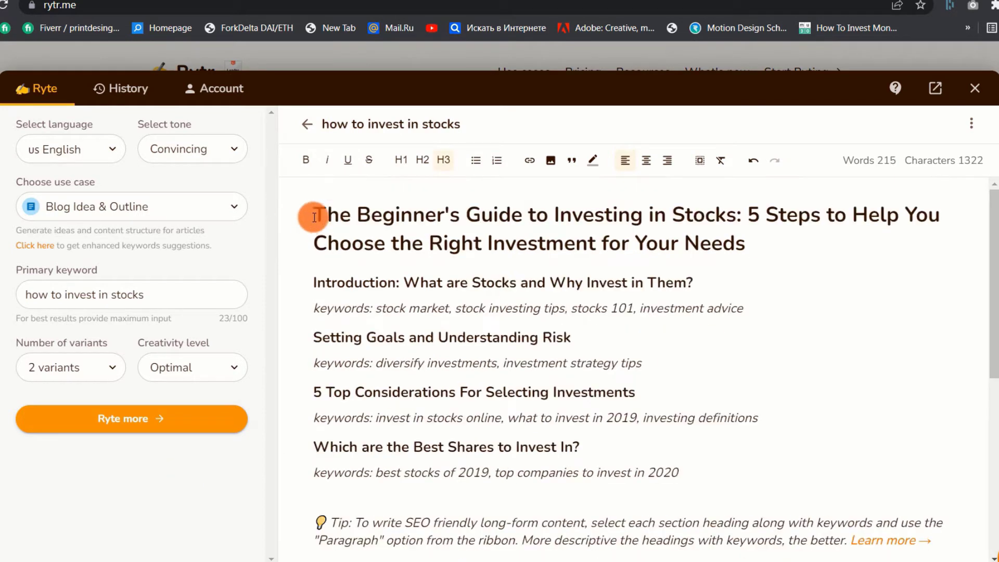
Step: Copy the "How to Invest in Mutual Funds" heading with its keywords and paste it below the "Which are the Best Shares to Invest In?" section
drag(314, 216, 770, 247)
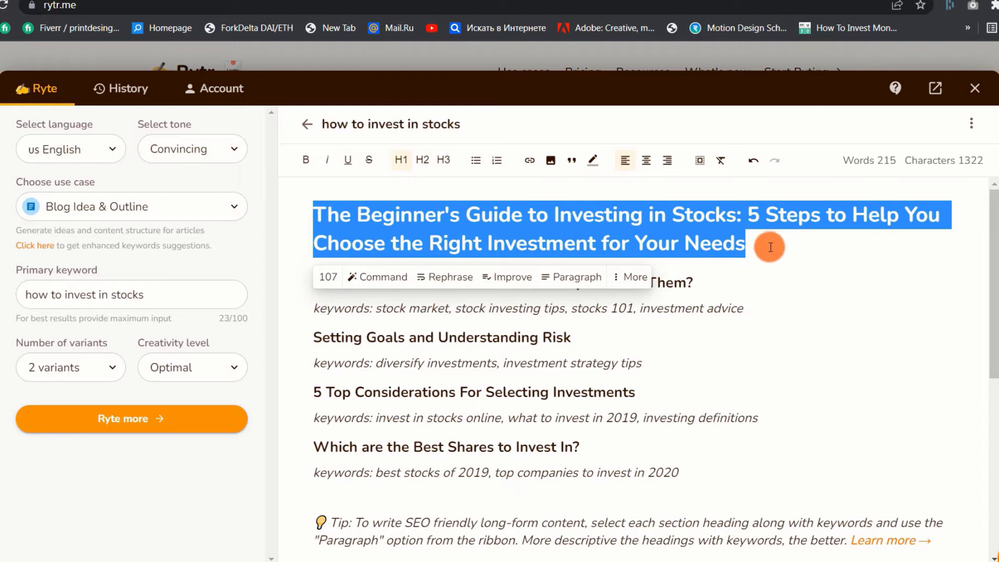
click(775, 249)
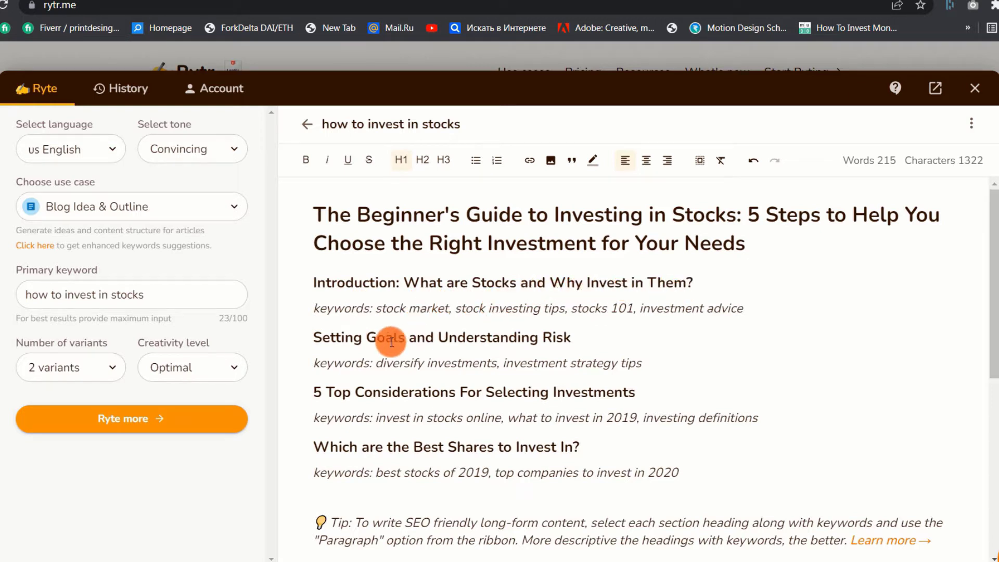
scroll(544, 388, down, 6)
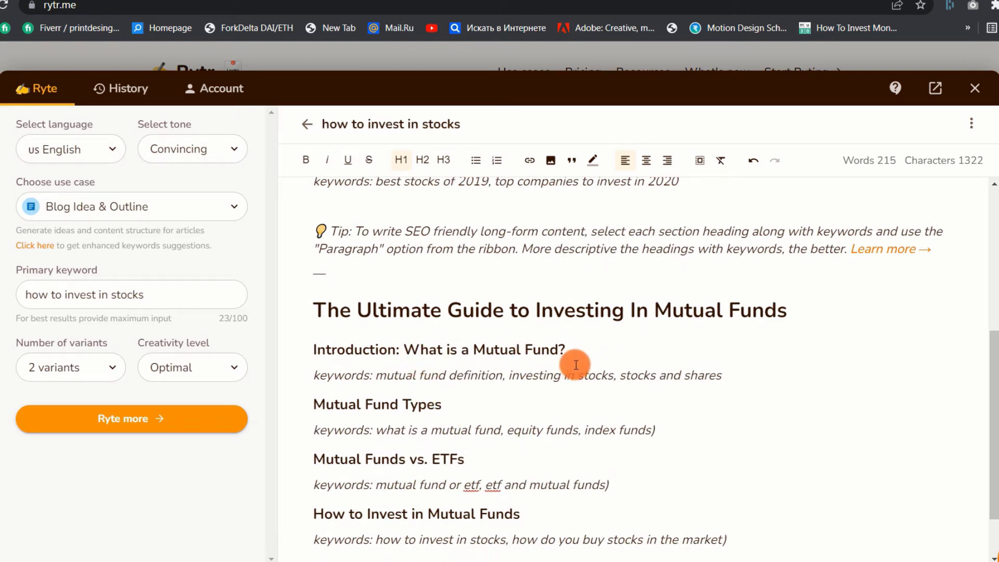
scroll(450, 436, down, 1)
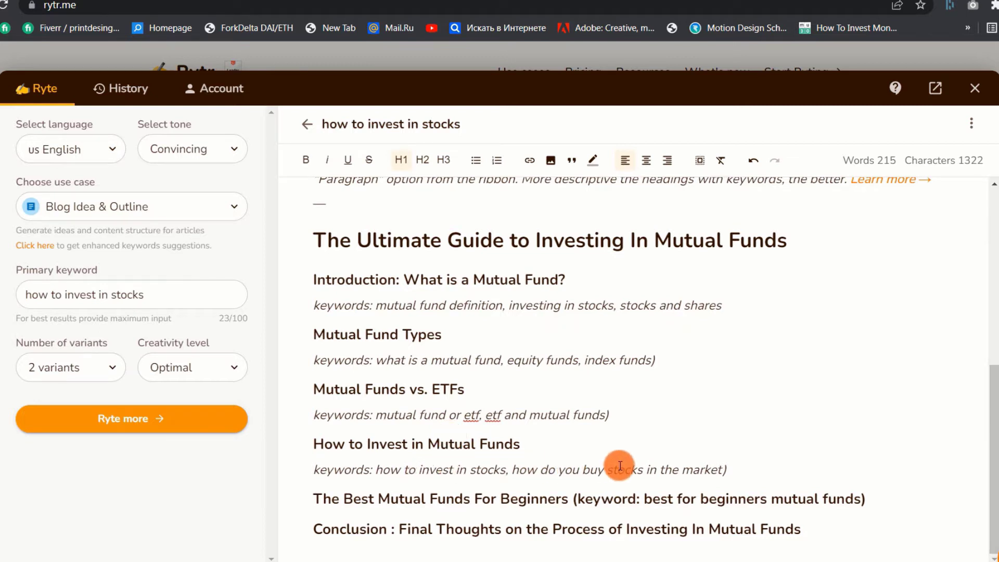
drag(733, 470, 329, 431)
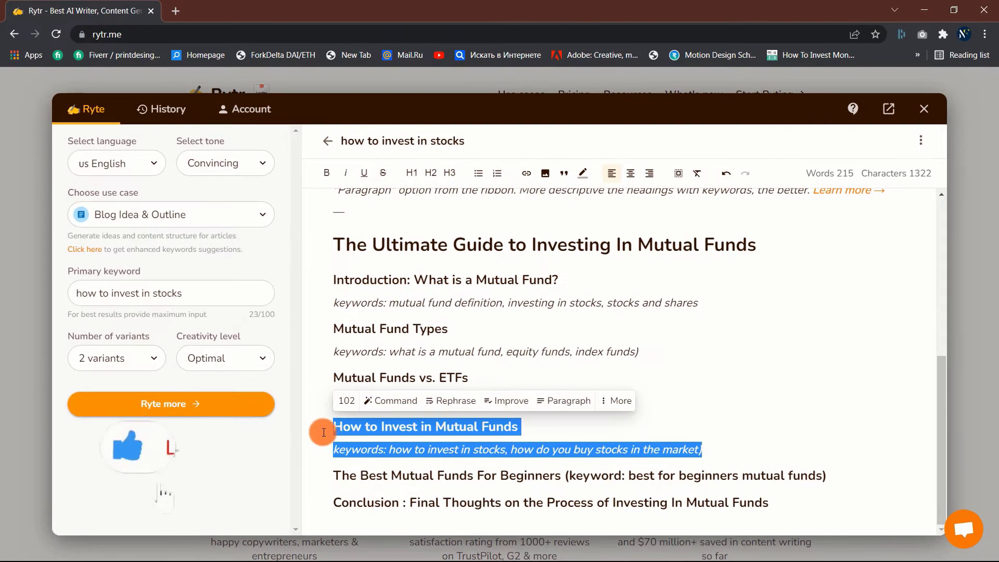
right_click(384, 449)
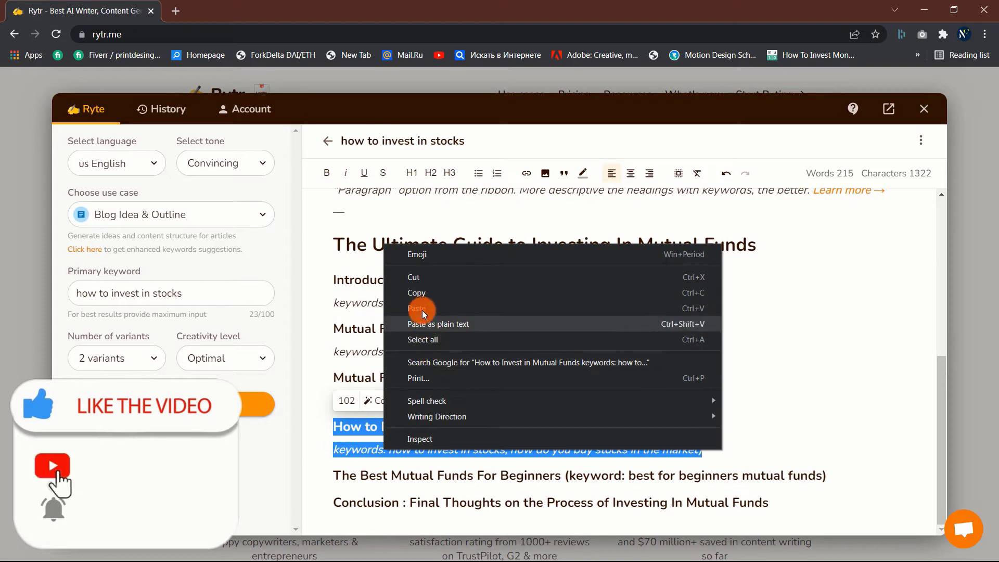
click(423, 294)
scroll(679, 319, up, 4)
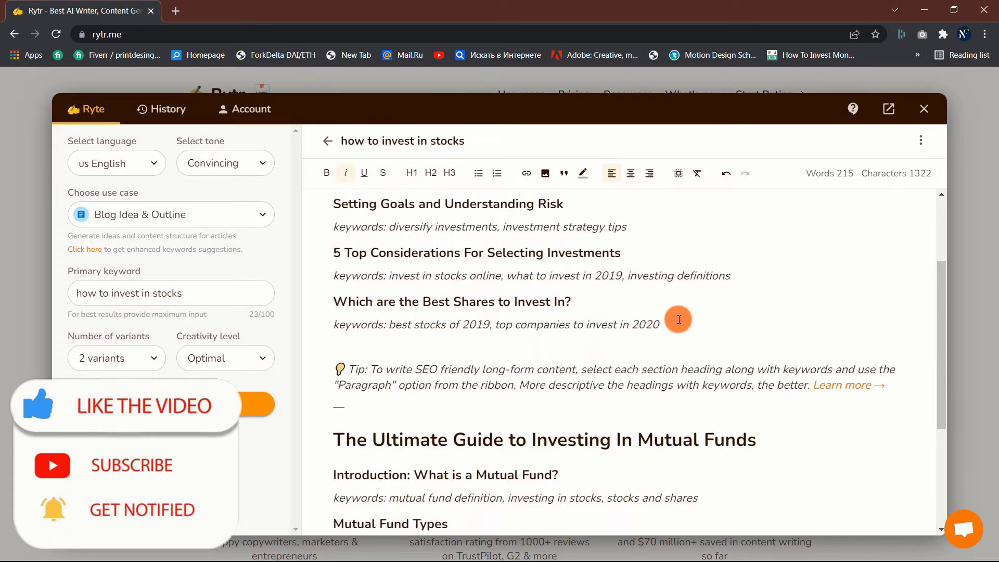
key(Return)
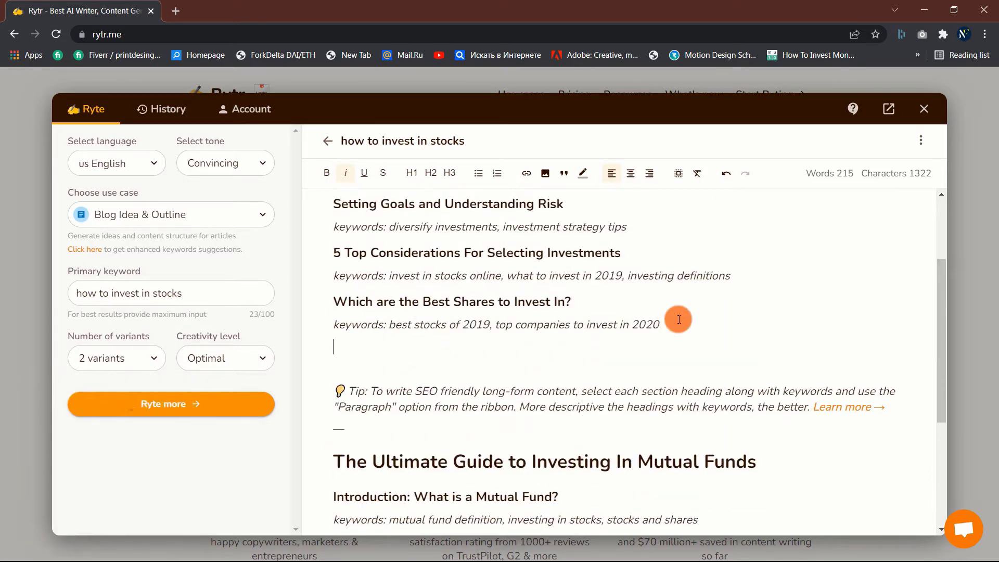
key(ctrl+v)
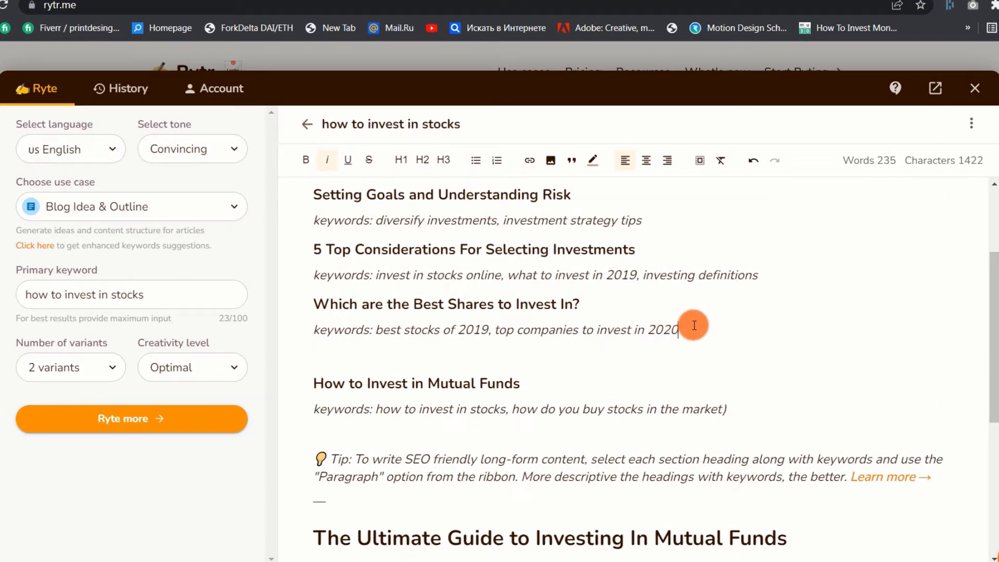
Step: Remove the blank line above the pasted section and delete the second outline, "The Ultimate Guide to Investing In Mutual Funds"
click(694, 325)
key(Delete)
scroll(541, 359, down, 3)
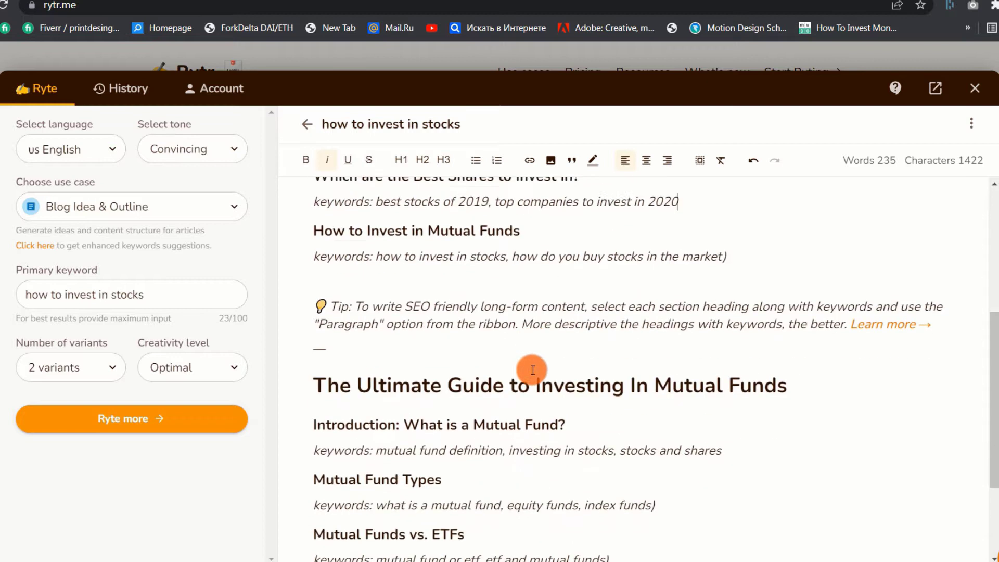
key(ctrl+z)
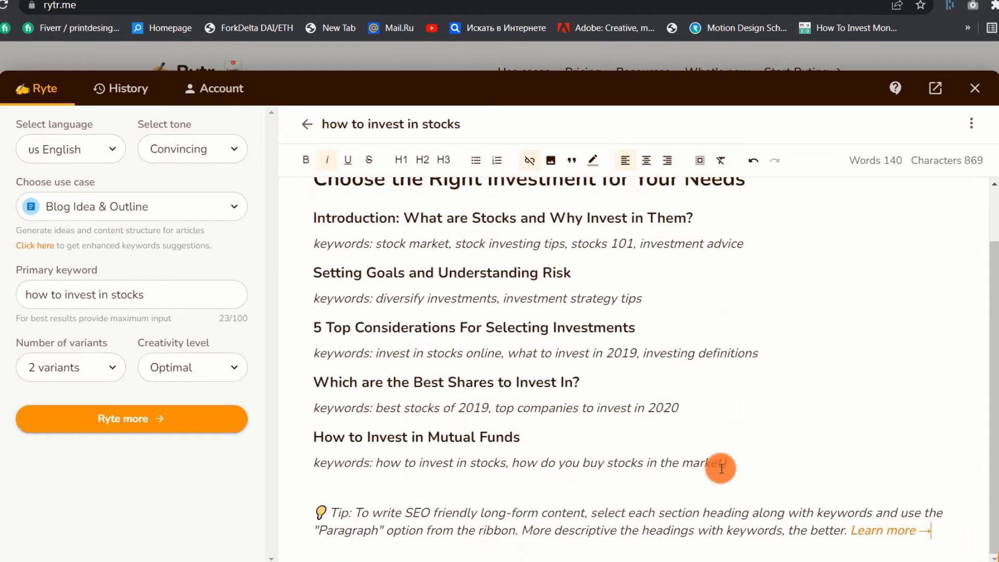
scroll(721, 468, up, 2)
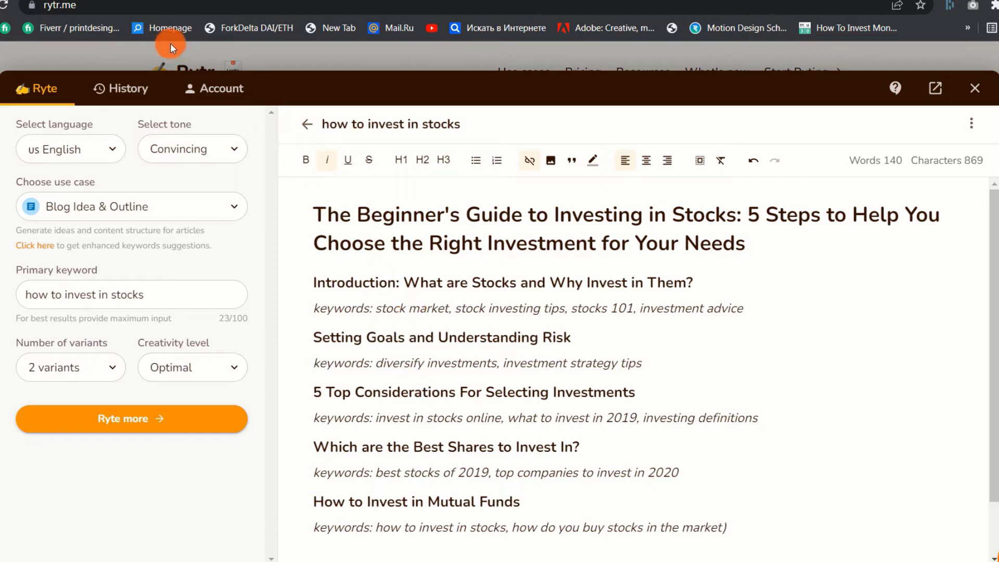
Step: Search Google for the primary keyword "how to invest in stocks" and examine the related questions and the top-ranking article titles
click(67, 296)
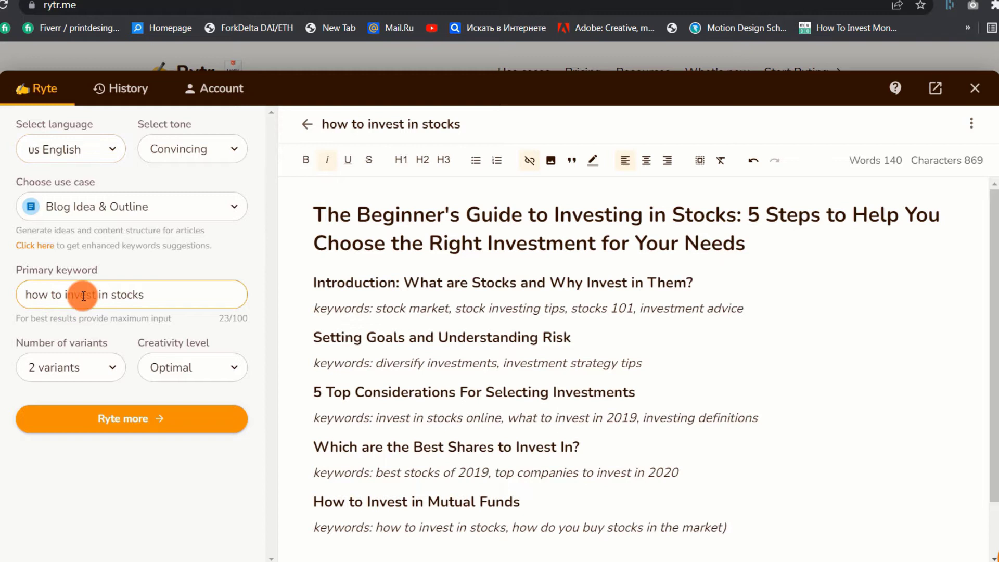
triple_click(83, 295)
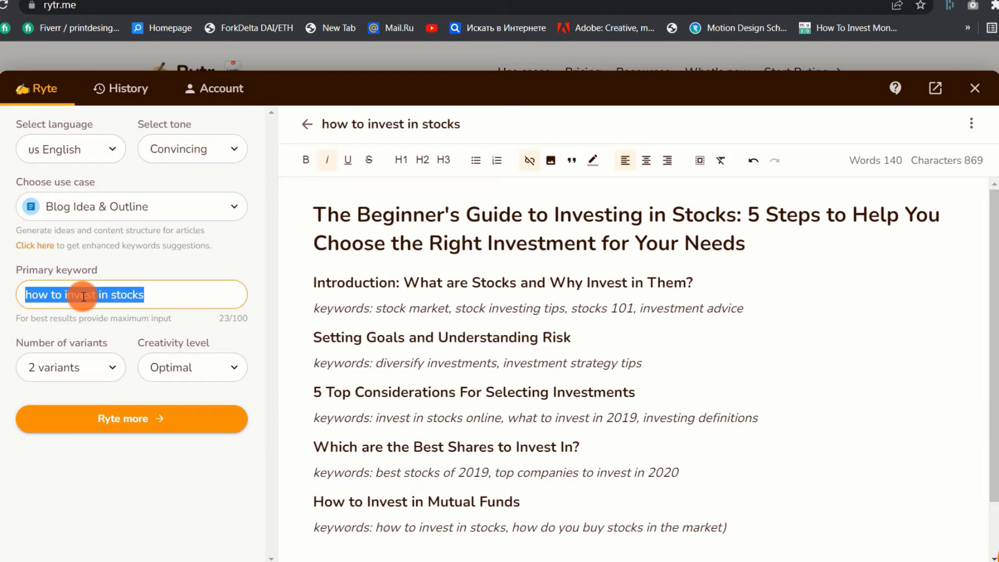
click(160, 293)
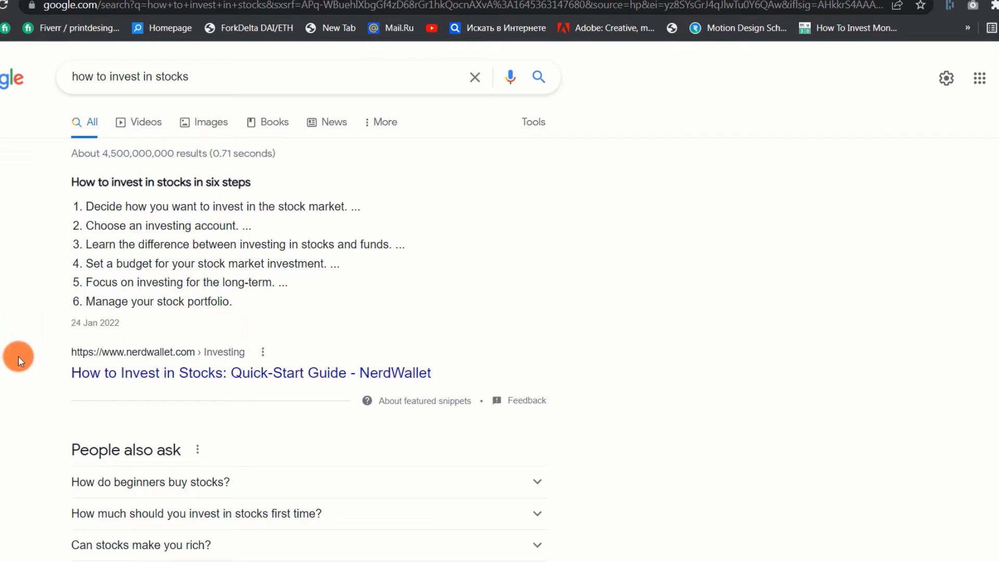
scroll(17, 319, down, 5)
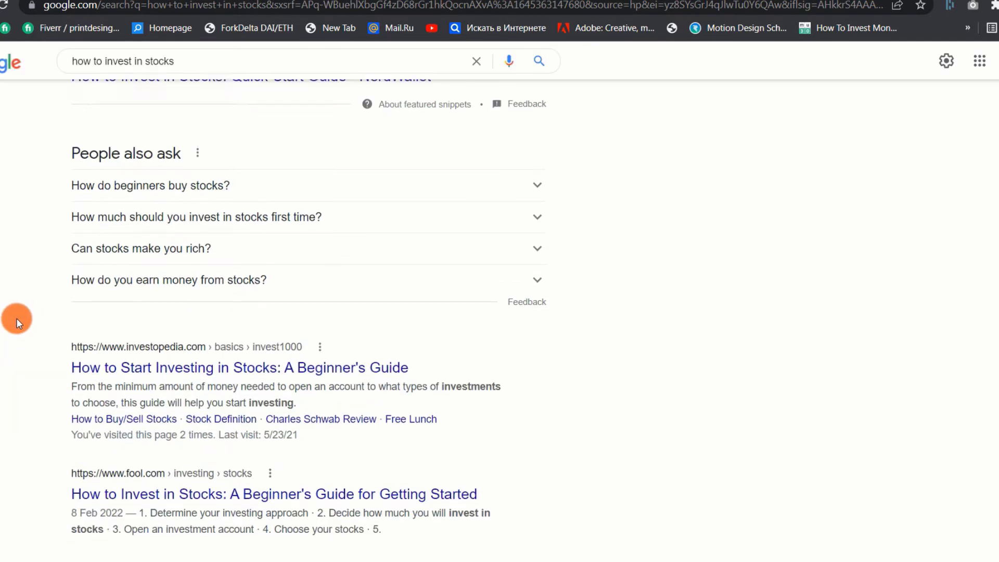
scroll(16, 318, down, 1)
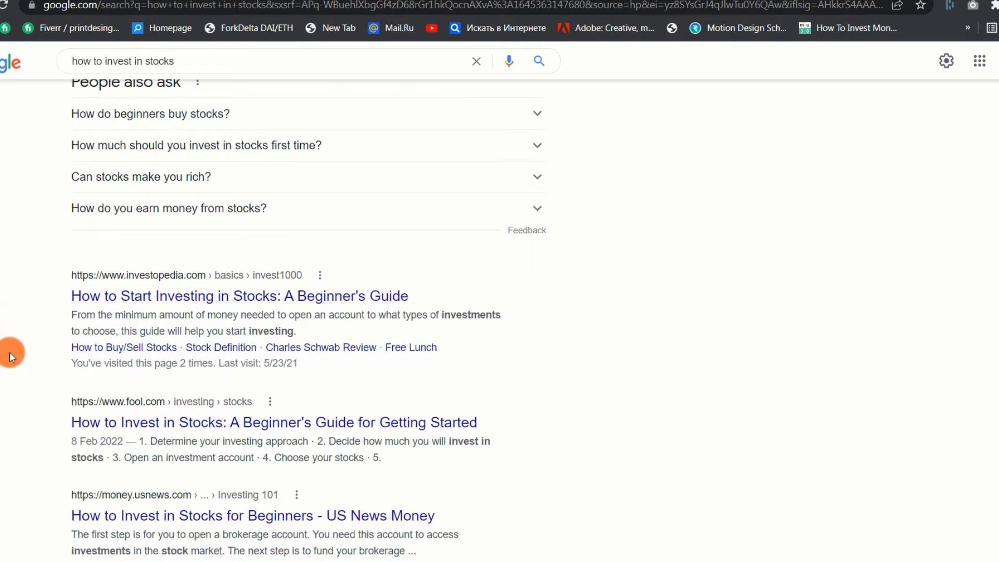
Step: Open the Forbes Advisor and US News Money articles on investing in stocks from the search results in new tabs
scroll(10, 353, down, 1)
scroll(10, 352, down, 1)
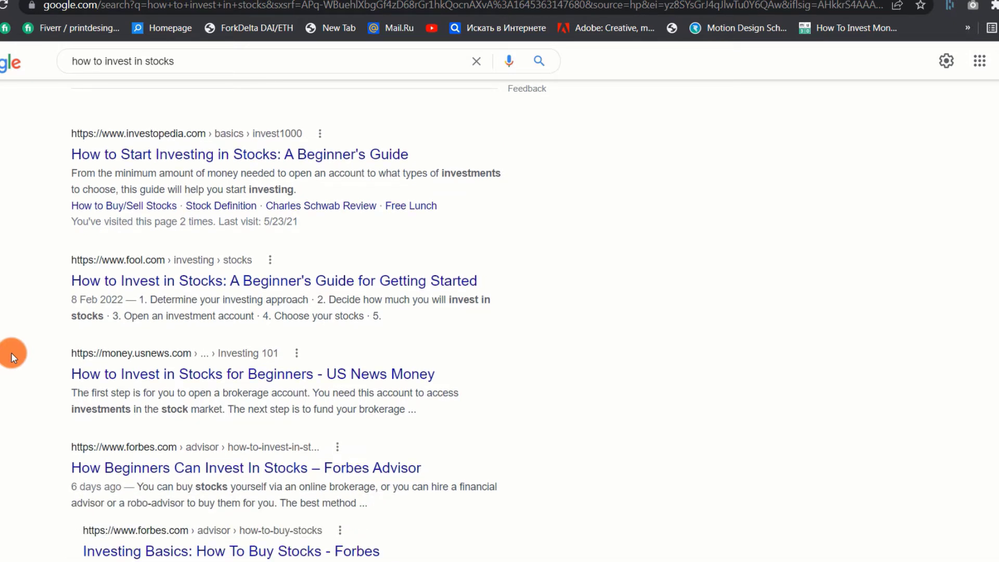
scroll(10, 352, down, 2)
scroll(11, 352, up, 1)
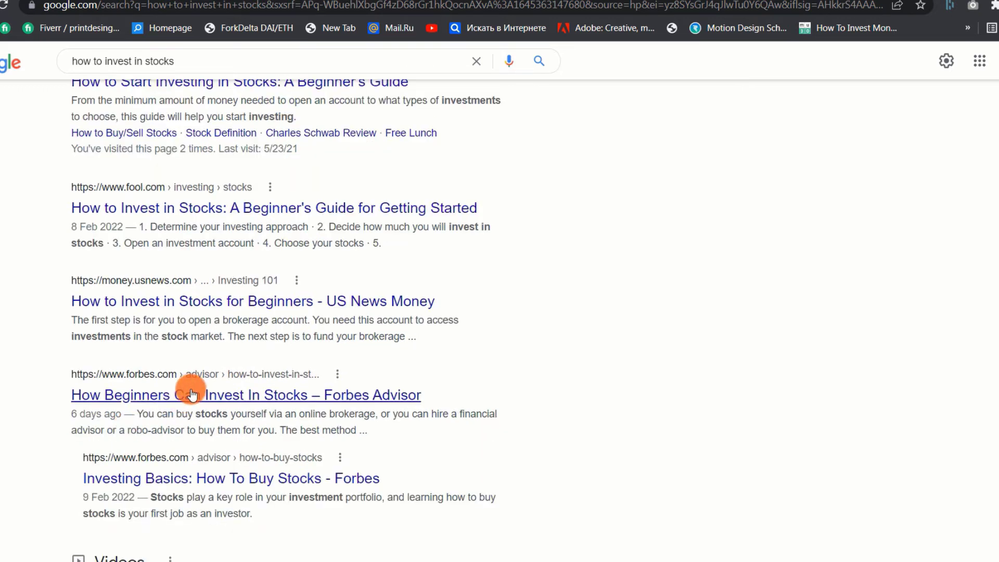
right_click(192, 390)
click(226, 398)
right_click(221, 308)
click(250, 317)
Step: Open the Motley Fool, Investopedia and NerdWallet articles on investing in stocks from the same search results
scroll(250, 316, up, 1)
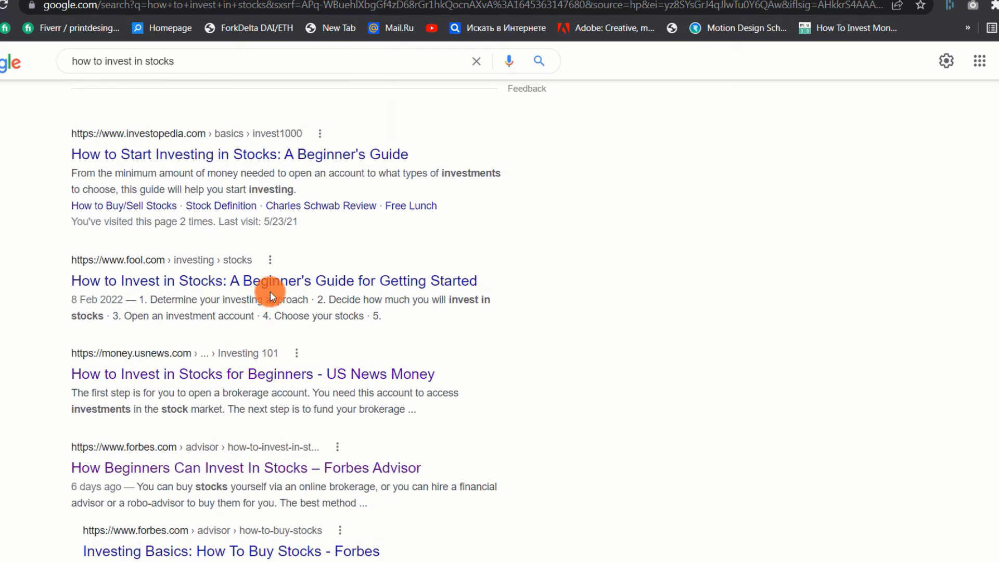
right_click(276, 288)
click(310, 294)
scroll(310, 292, up, 3)
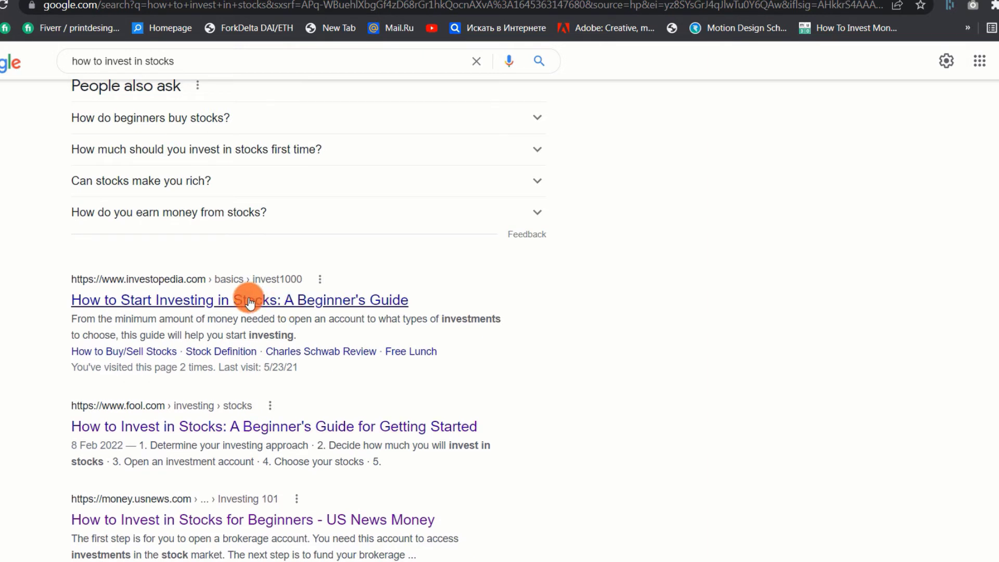
right_click(250, 302)
click(289, 307)
scroll(293, 312, up, 4)
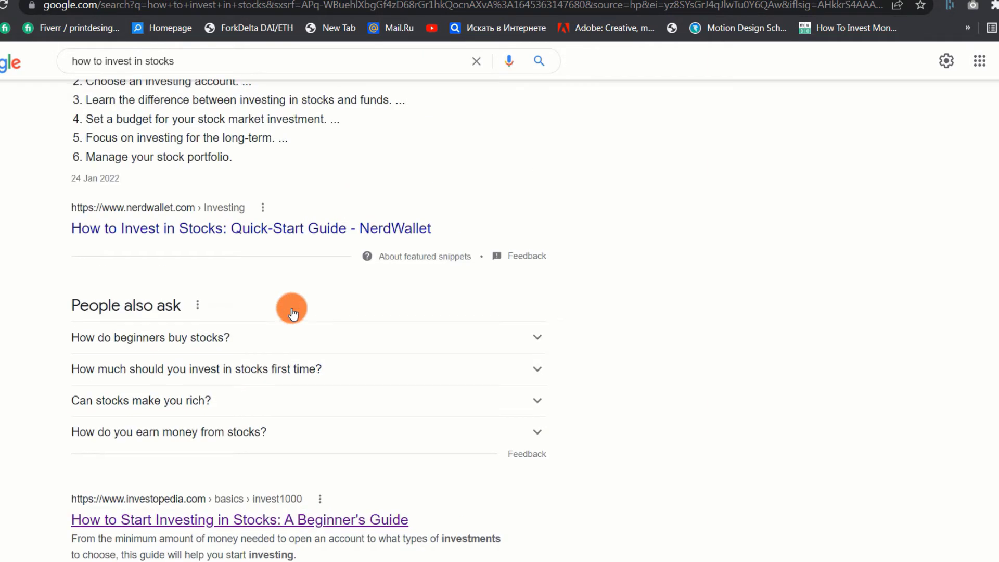
scroll(293, 312, up, 3)
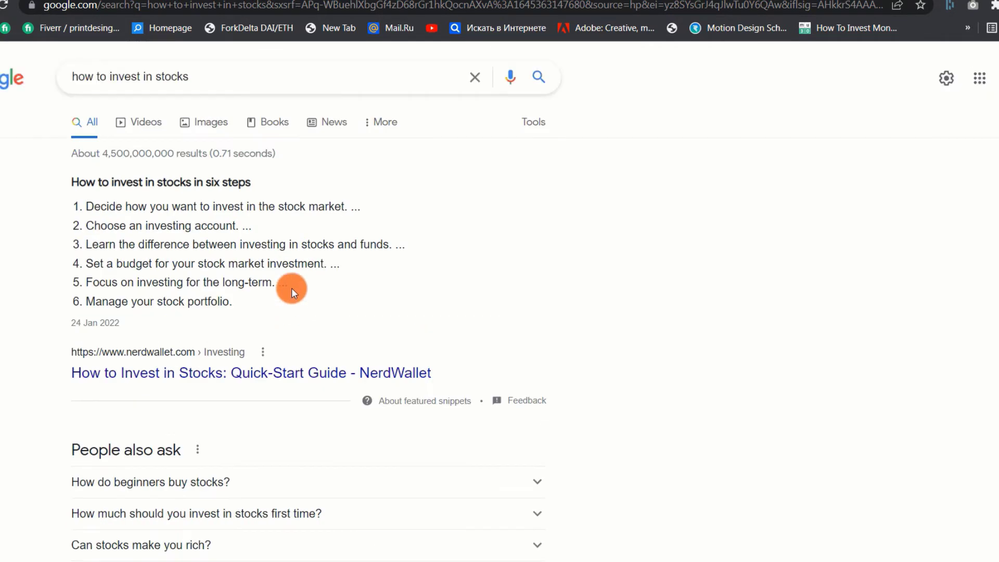
click(235, 381)
Step: Copy the "How Much Money Should You Start Investing in the Stock Market?" heading from the US News article and paste it below Rytr's mutual funds section
scroll(131, 382, down, 15)
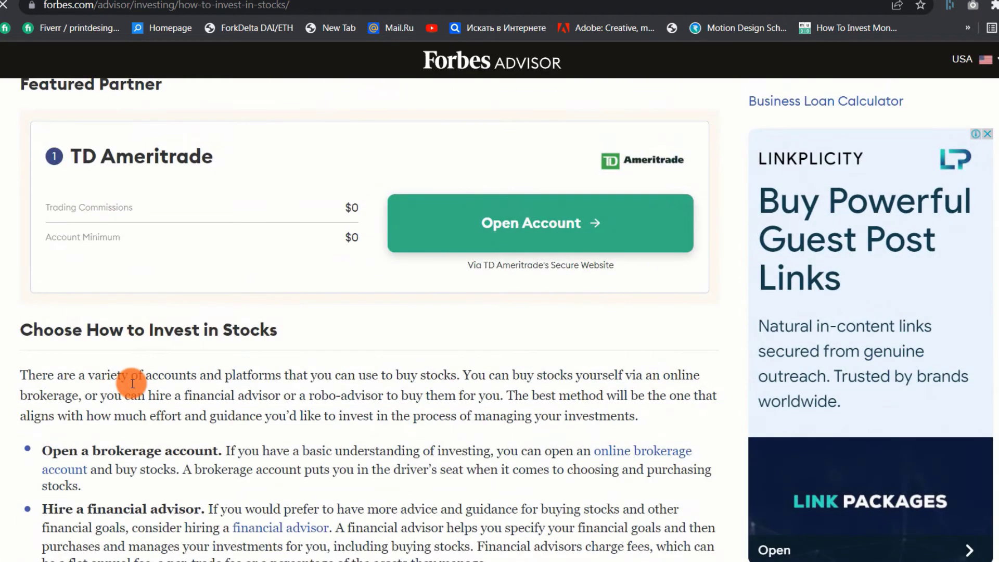
scroll(133, 364, down, 5)
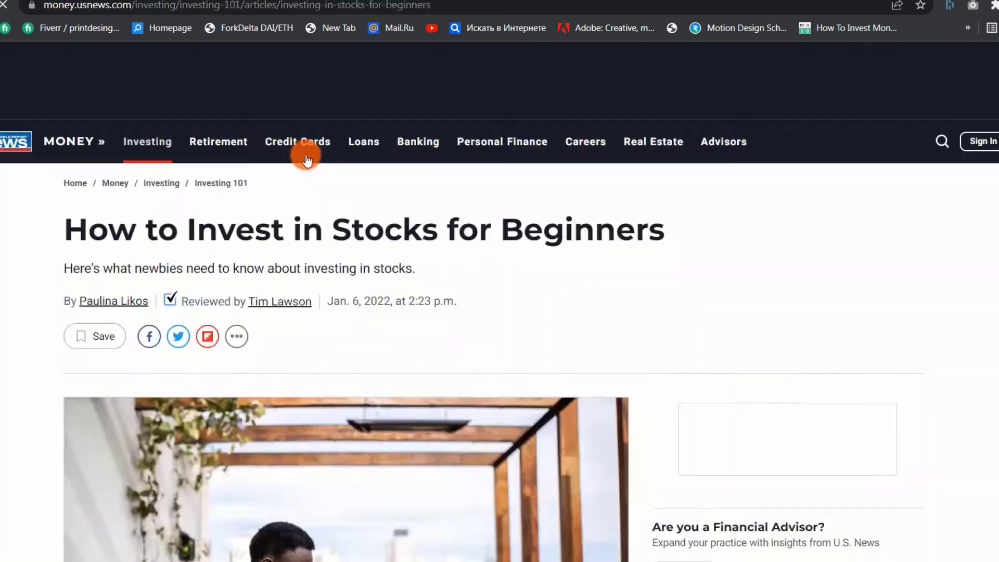
scroll(179, 357, down, 10)
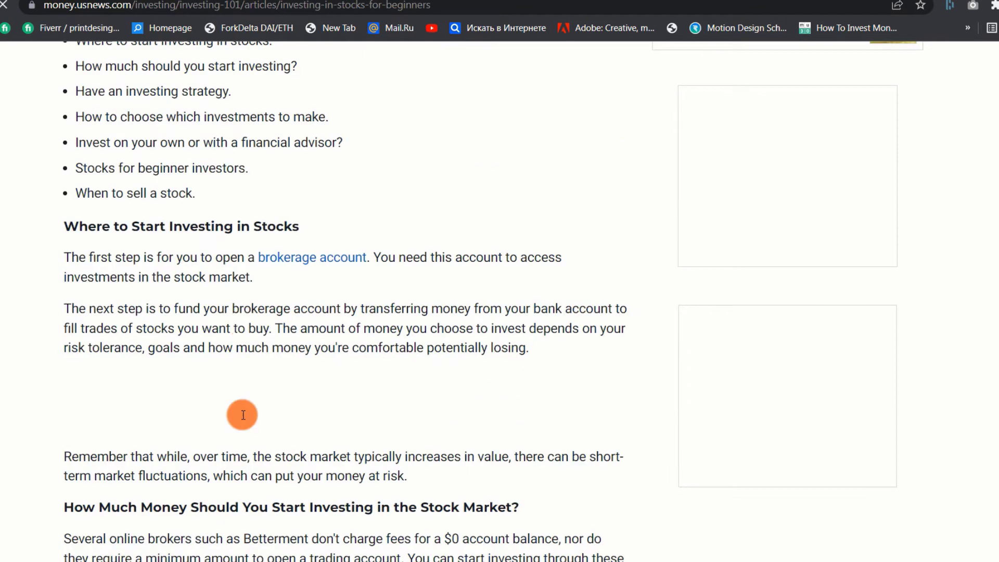
scroll(241, 415, down, 5)
click(703, 194)
scroll(263, 332, down, 5)
scroll(264, 332, up, 5)
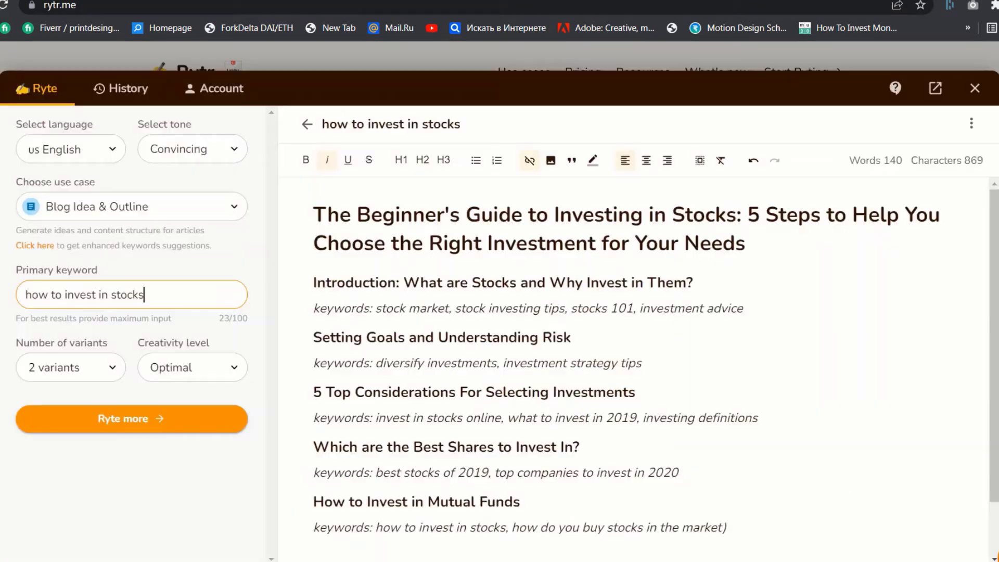
scroll(740, 462, down, 2)
key(ctrl+v)
triple_click(587, 496)
click(829, 492)
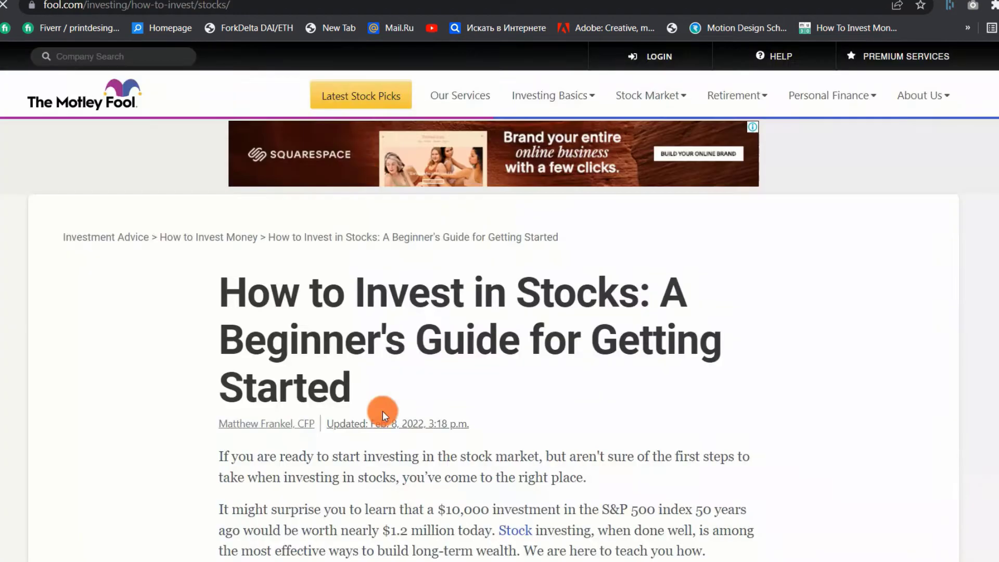
Step: Add "The different ways to invest in the stock market" as a heading below the "Setting Goals and Understanding Risk" section in Rytr
scroll(389, 406, down, 10)
scroll(397, 404, down, 10)
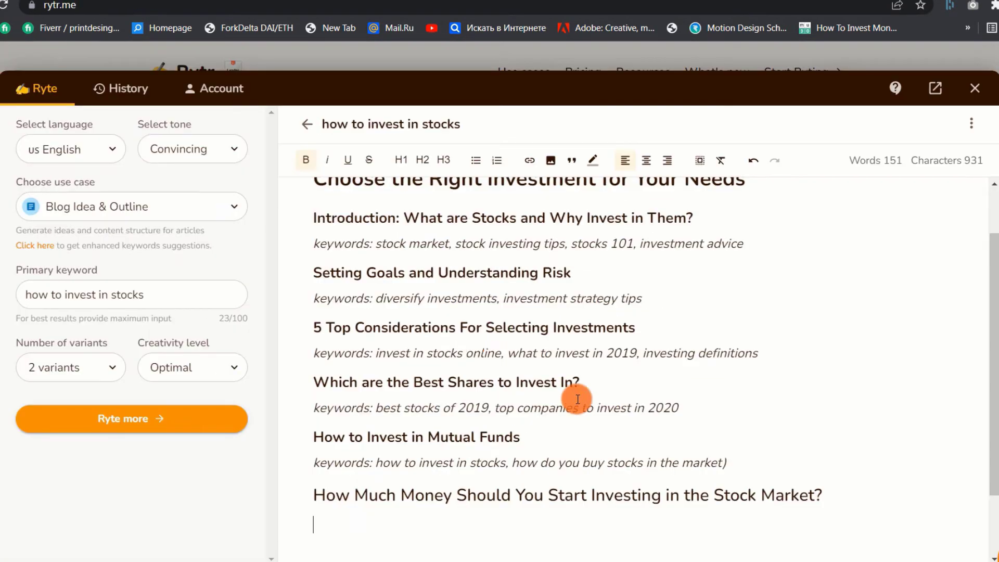
click(657, 300)
key(Return)
text(The different ways to invest in the stock market)
triple_click(614, 325)
click(444, 160)
click(725, 435)
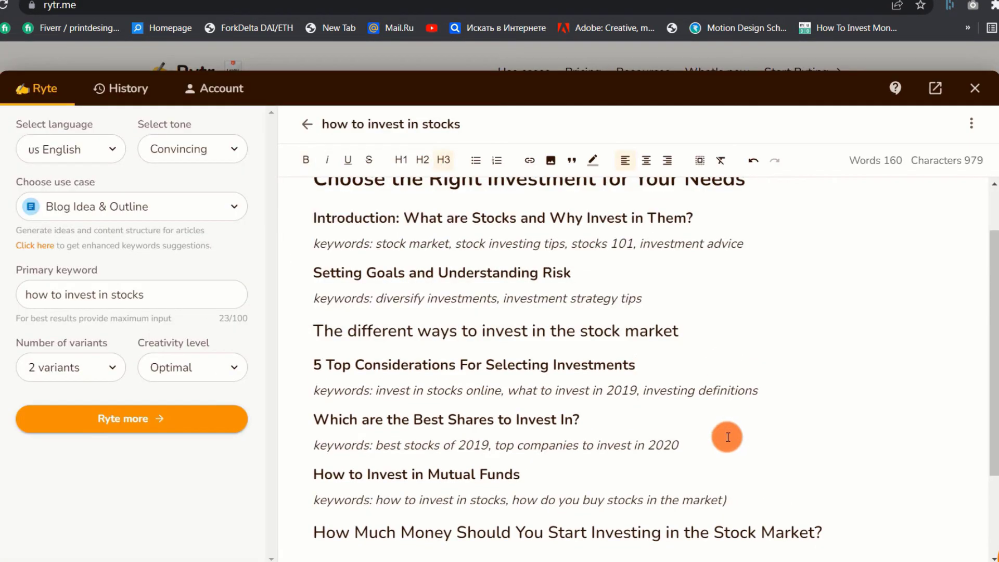
Step: Copy "Different types of stock investments" from the MoneyUnder30 article and add it as a heading at the end of the Rytr outline
scroll(724, 435, down, 2)
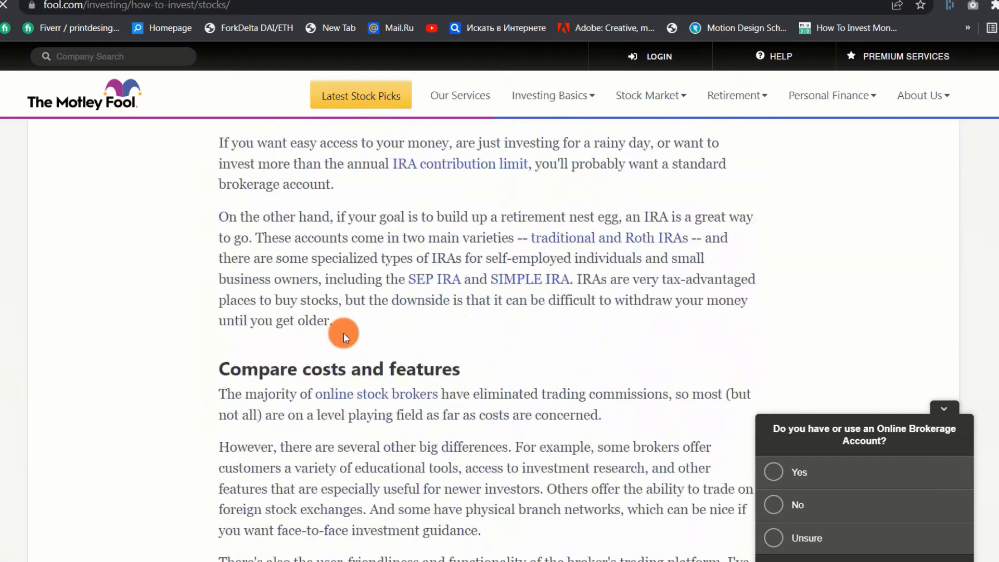
scroll(343, 332, down, 10)
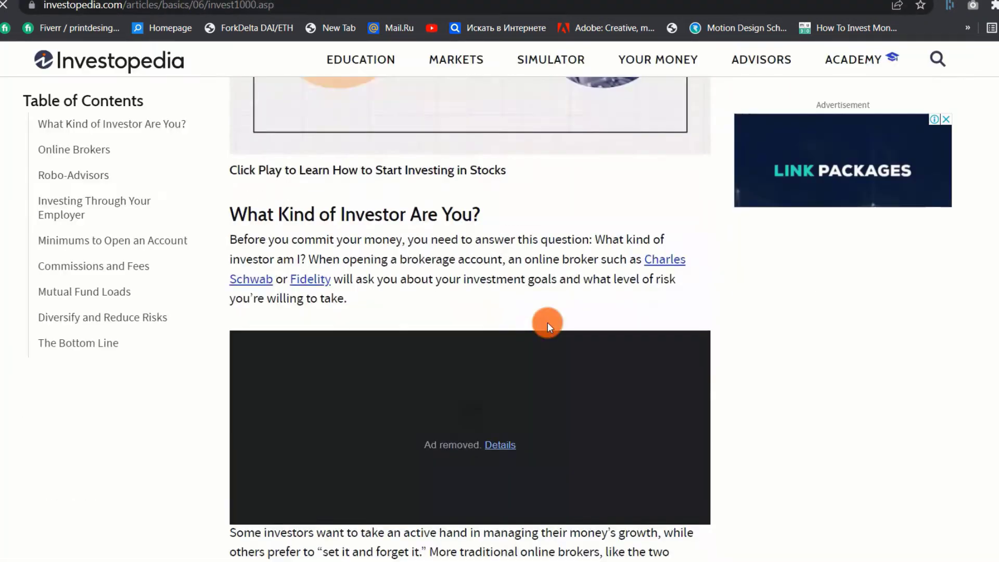
scroll(547, 323, down, 10)
scroll(548, 322, down, 10)
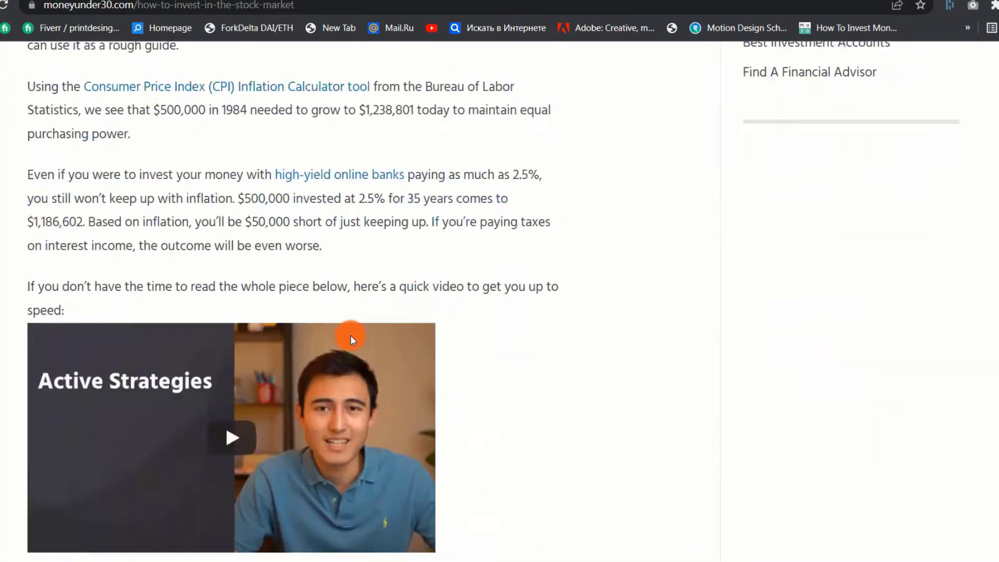
scroll(351, 335, down, 5)
scroll(306, 386, down, 1)
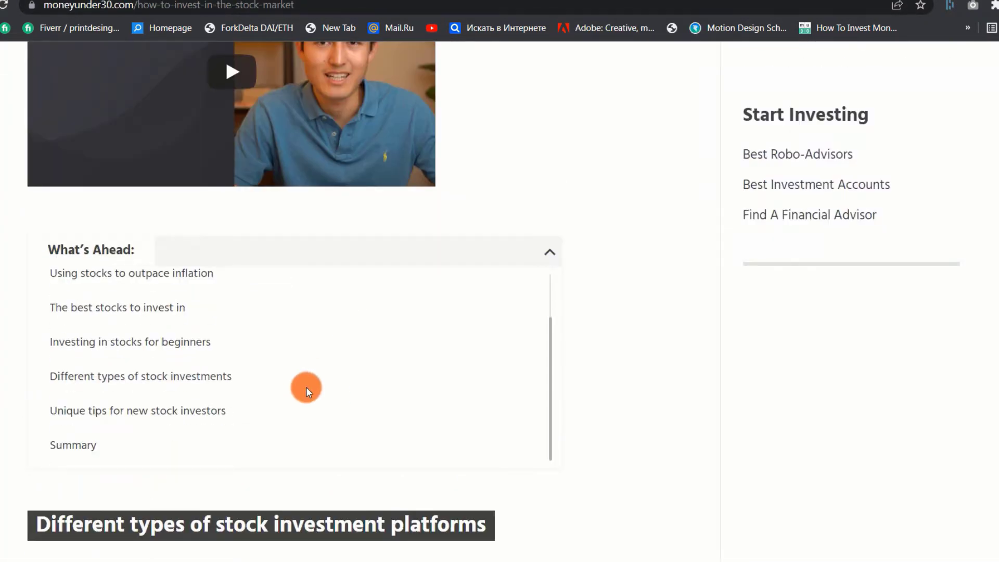
drag(239, 413, 55, 380)
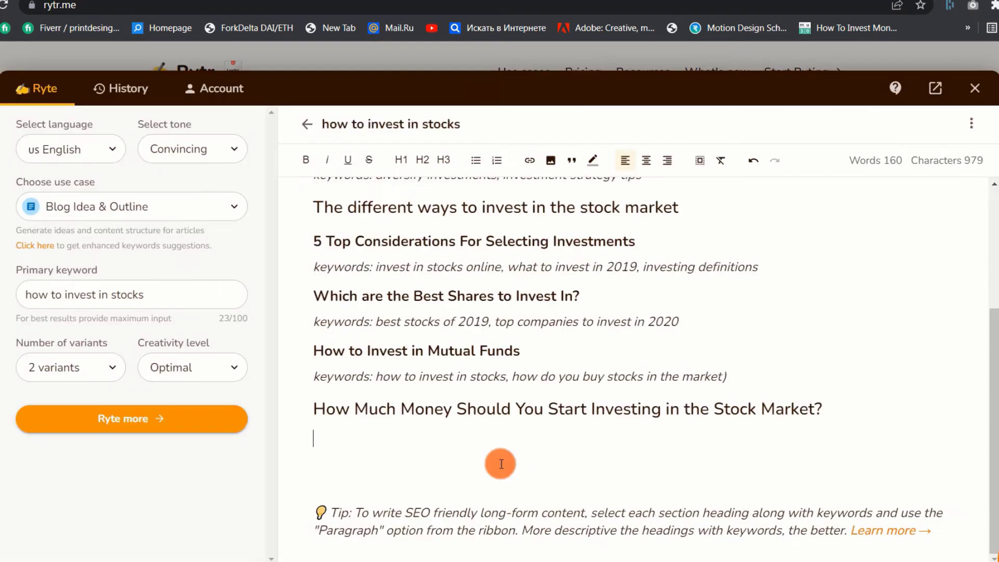
text(Different types of stock investments Unique tips for new stock investors)
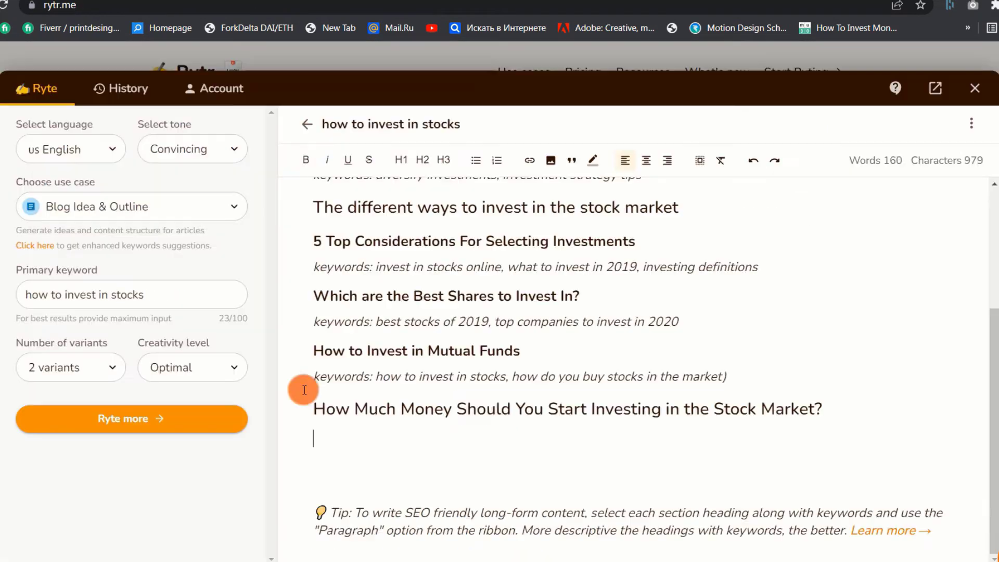
text(Different types of stock investments)
drag(313, 445, 624, 458)
click(623, 458)
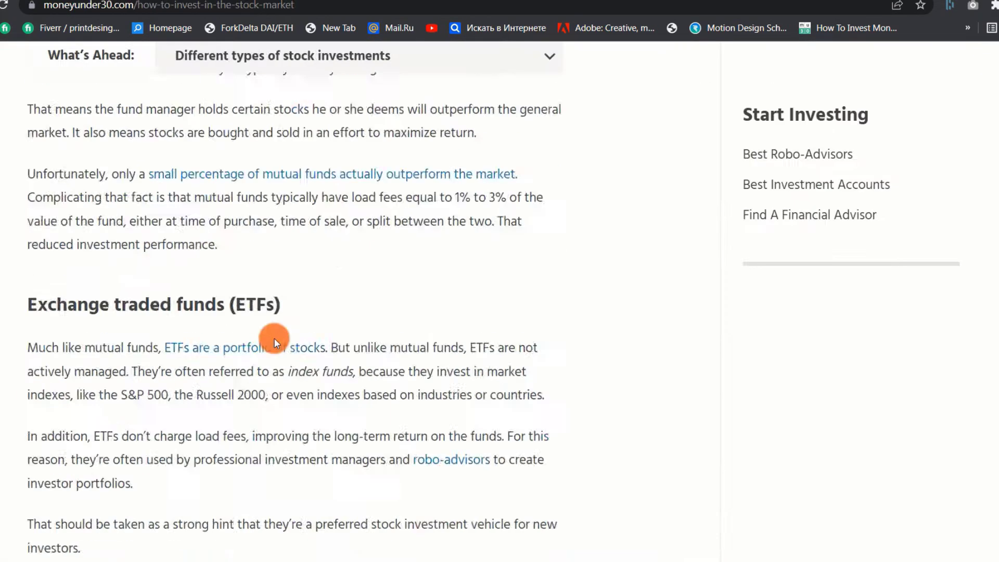
Step: Add "Unique tips for new stock investors" as a level 2 heading below "Different types of stock investments" in Rytr
scroll(273, 337, down, 10)
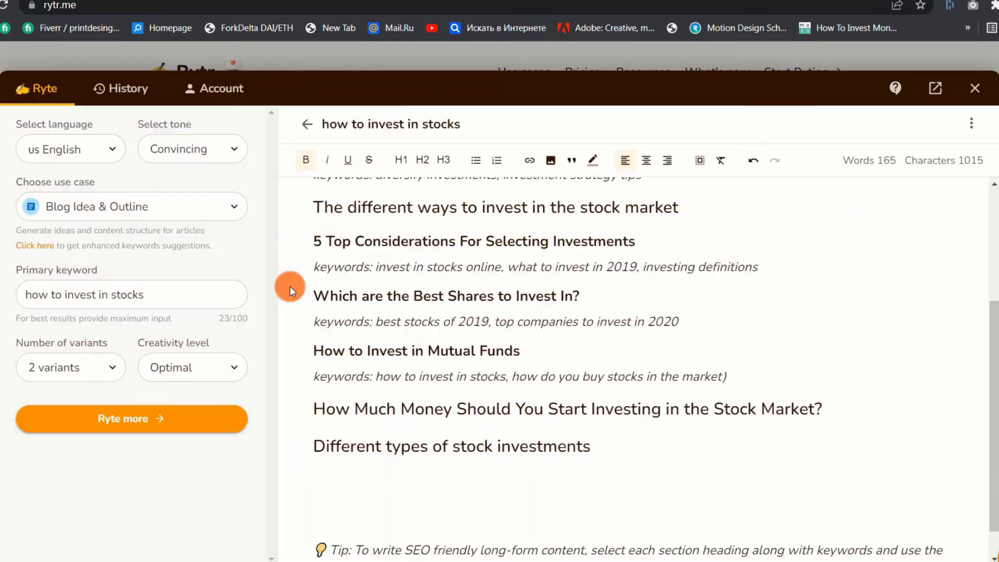
text(Unique tips for new stock investors)
drag(517, 475, 312, 475)
click(422, 158)
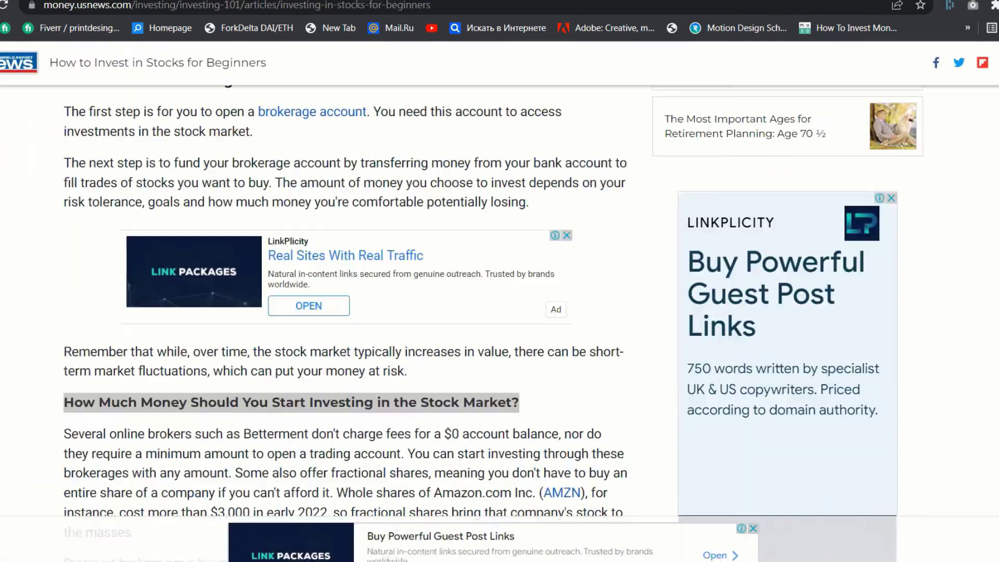
Step: Check the remaining articles for headings and replace "Shares" with "Stocks" in Rytr's "Which are the Best Shares to Invest In?" heading
scroll(557, 47, down, 10)
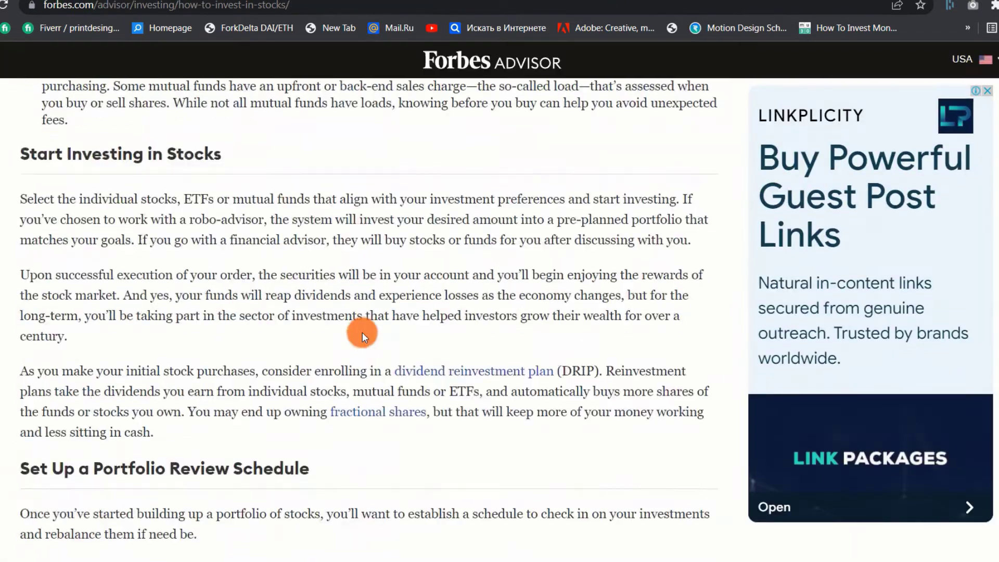
scroll(361, 268, down, 10)
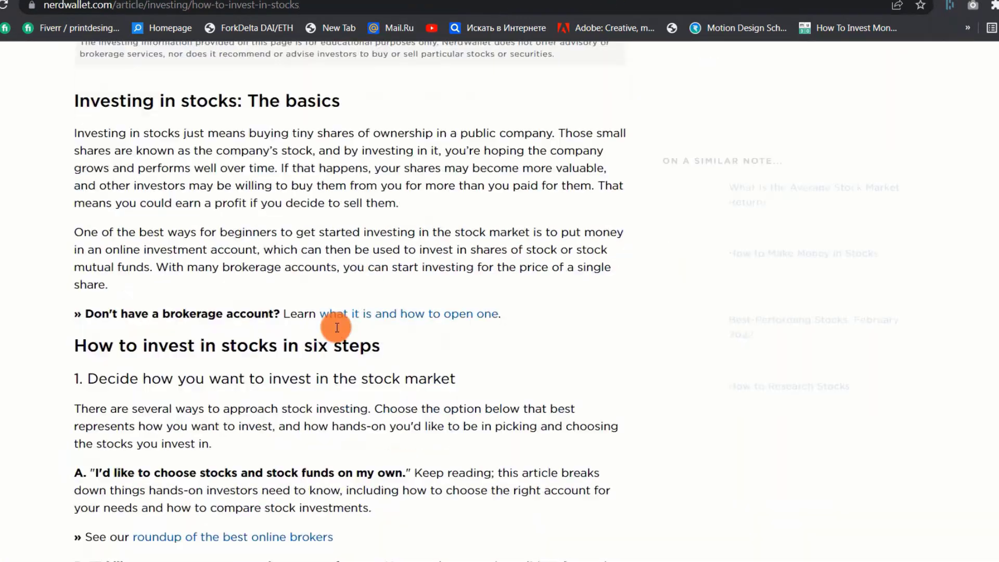
scroll(397, 263, down, 10)
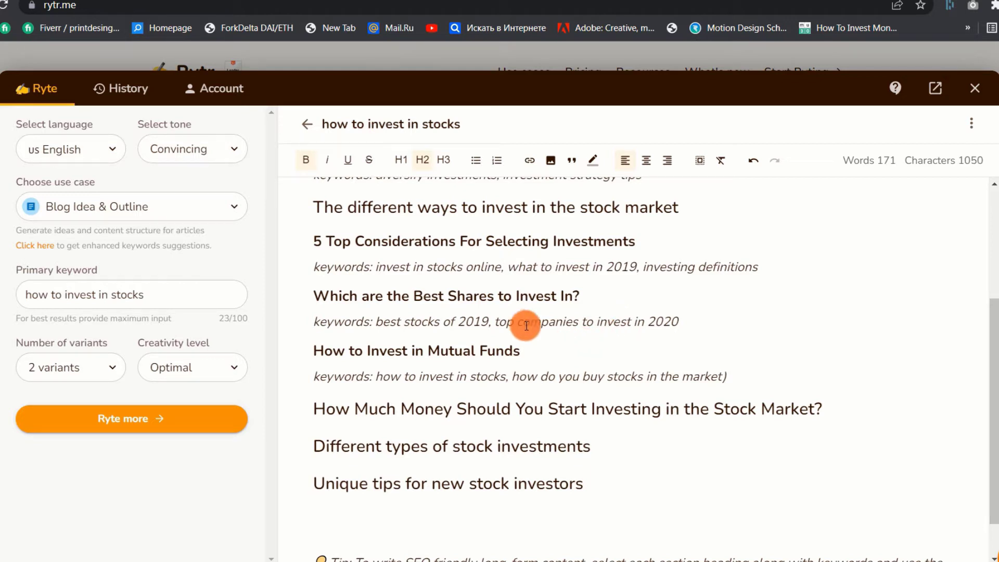
drag(493, 297, 451, 289)
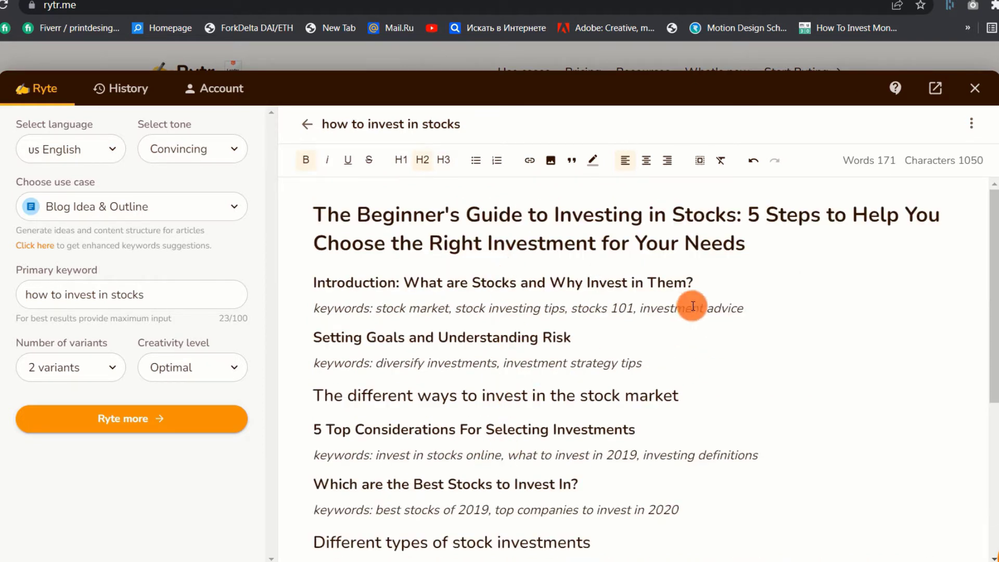
Step: Generate paragraphs for the Introduction and "Setting Goals and Understanding Risk" sections from their headings and keywords
drag(750, 311, 307, 285)
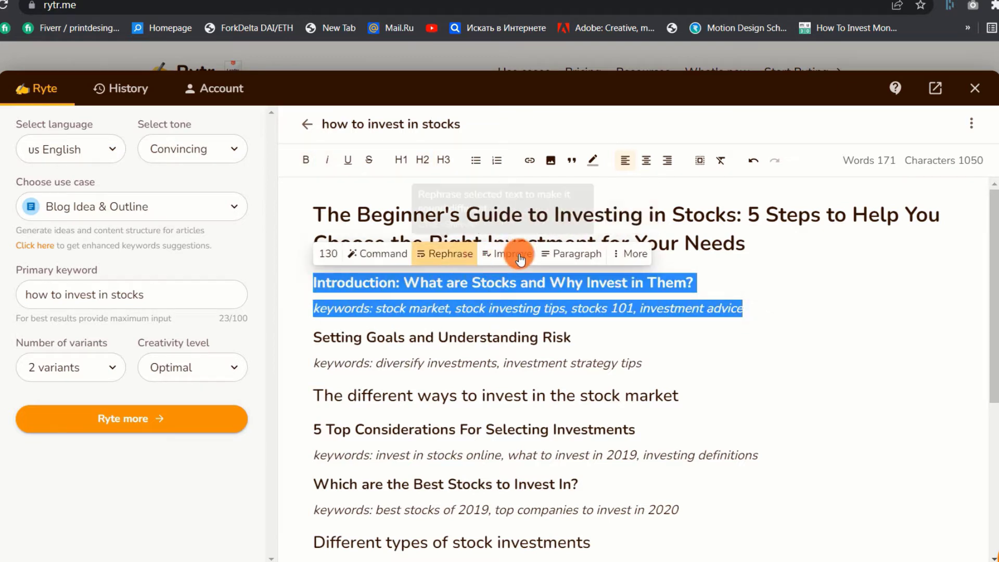
click(577, 254)
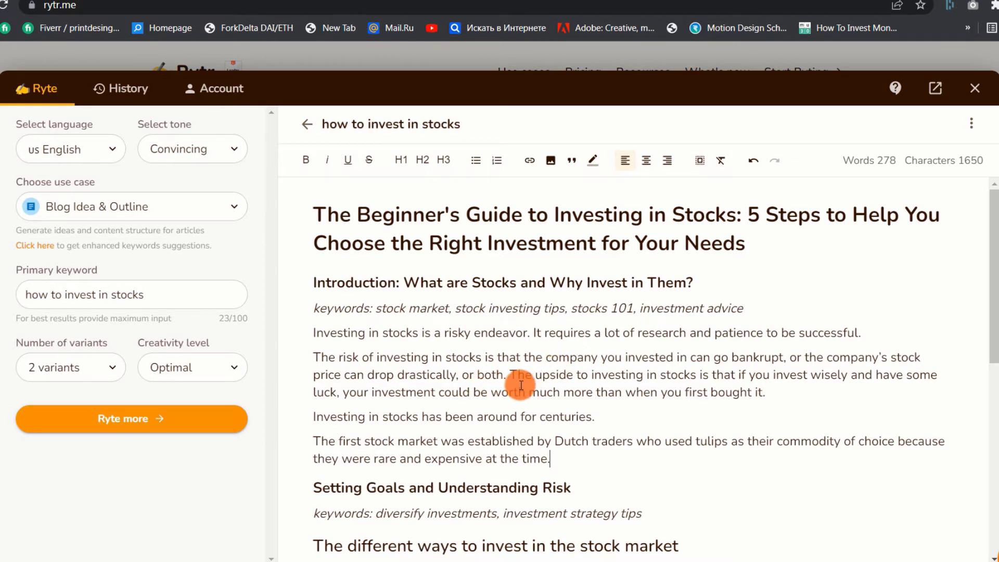
drag(650, 334, 290, 311)
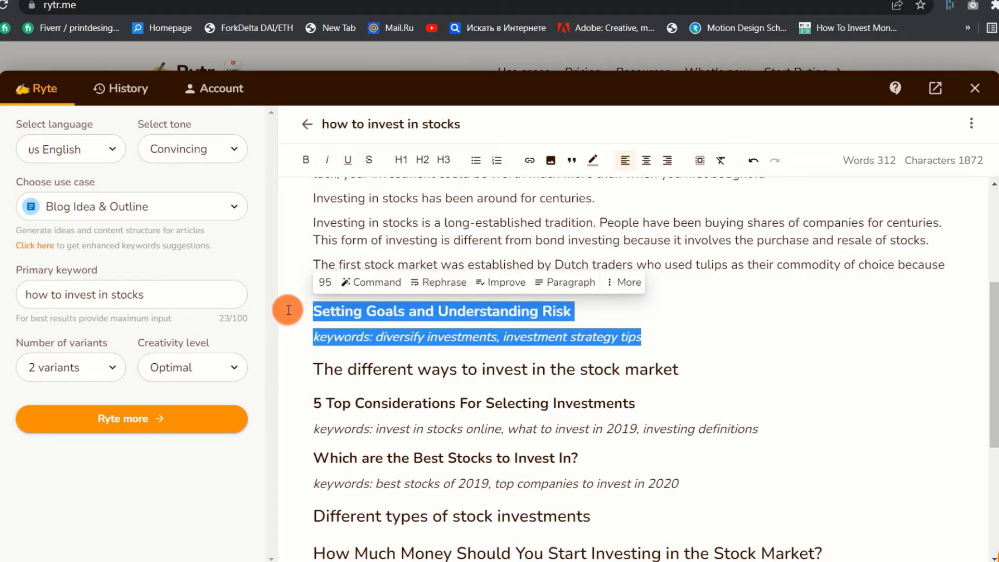
click(573, 284)
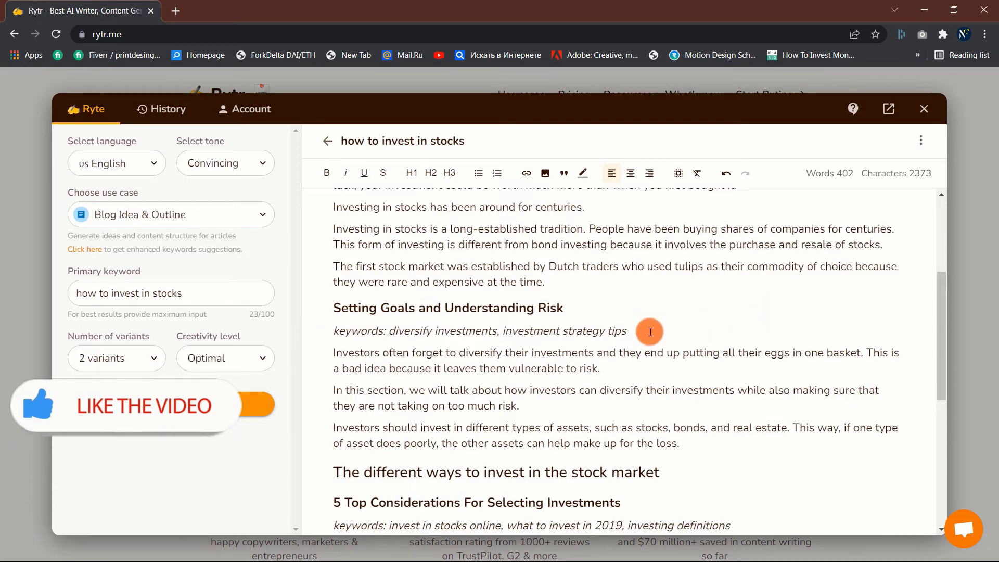
Step: Generate a further paragraph from the last sentence under "Setting Goals and Understanding Risk" and paragraphs for "The different ways to invest in the stock market"
scroll(598, 337, down, 1)
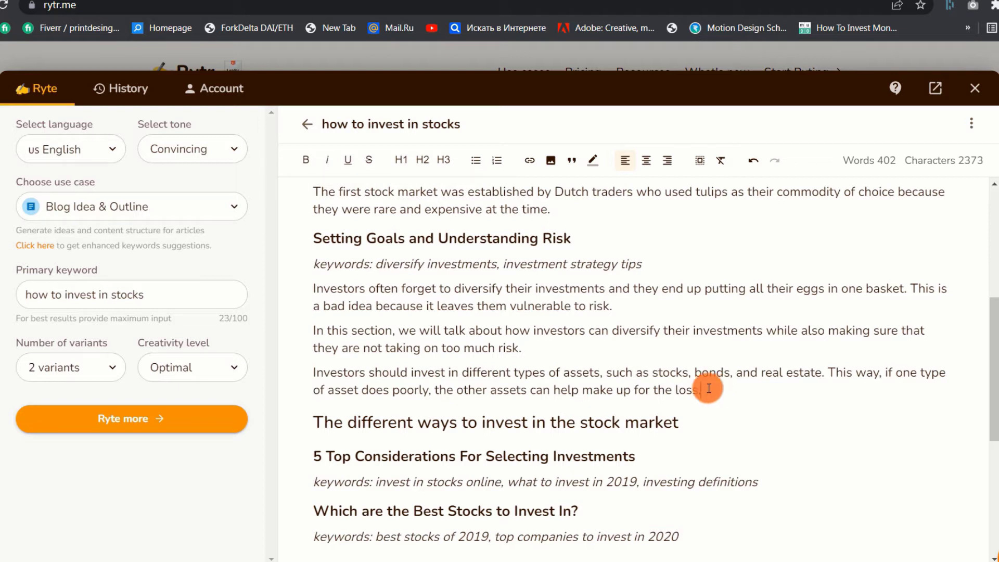
drag(852, 329, 931, 374)
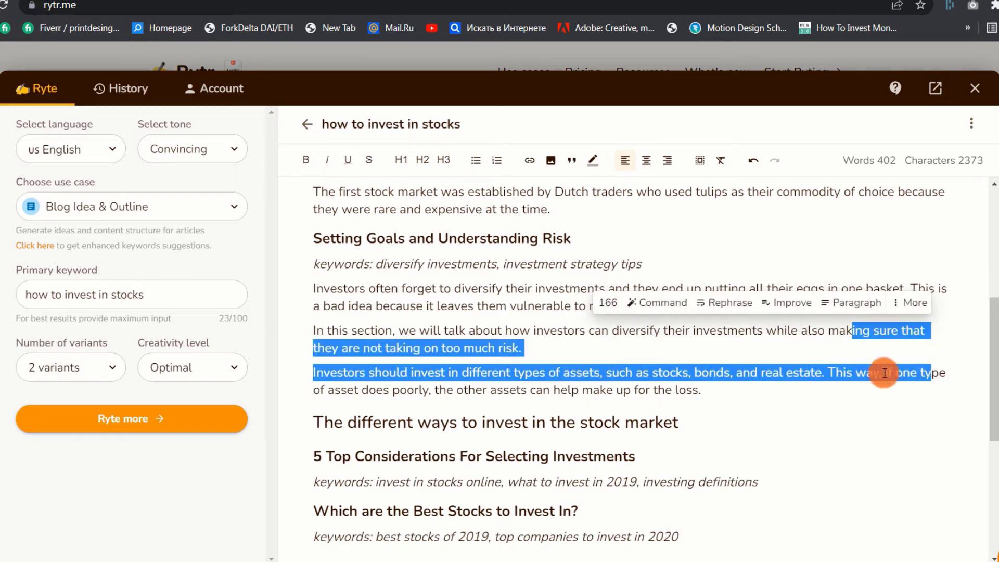
click(761, 376)
drag(701, 391, 828, 373)
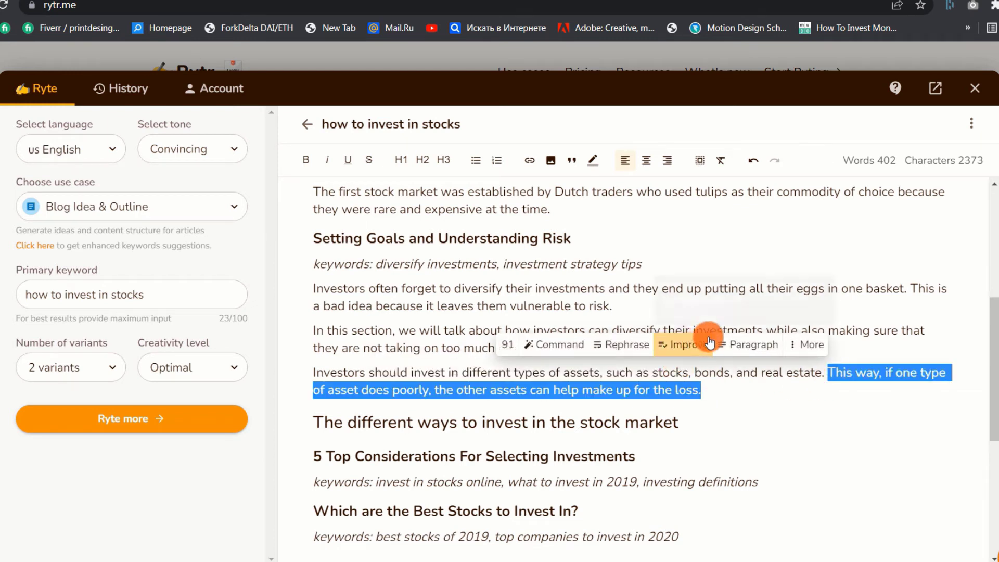
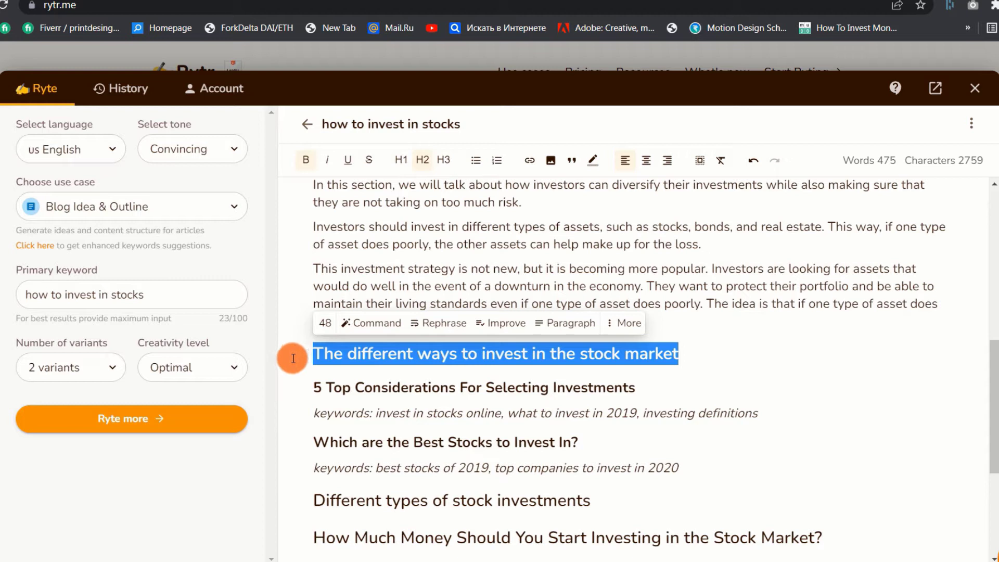
click(576, 325)
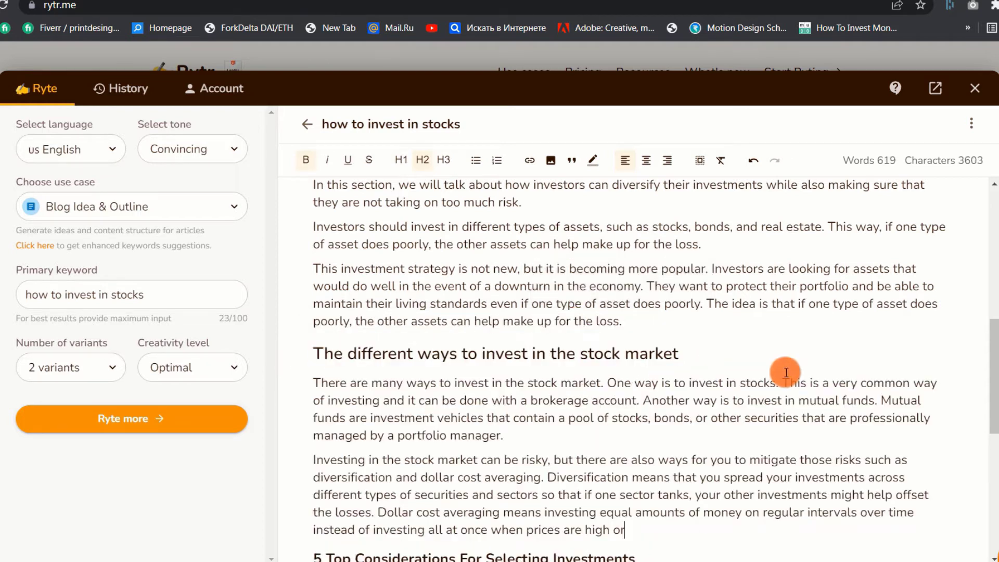
Step: Change the year to 2022 in the keywords of "5 Top Considerations For Selecting Investments" and generate paragraphs from the heading and keywords
scroll(575, 430, down, 2)
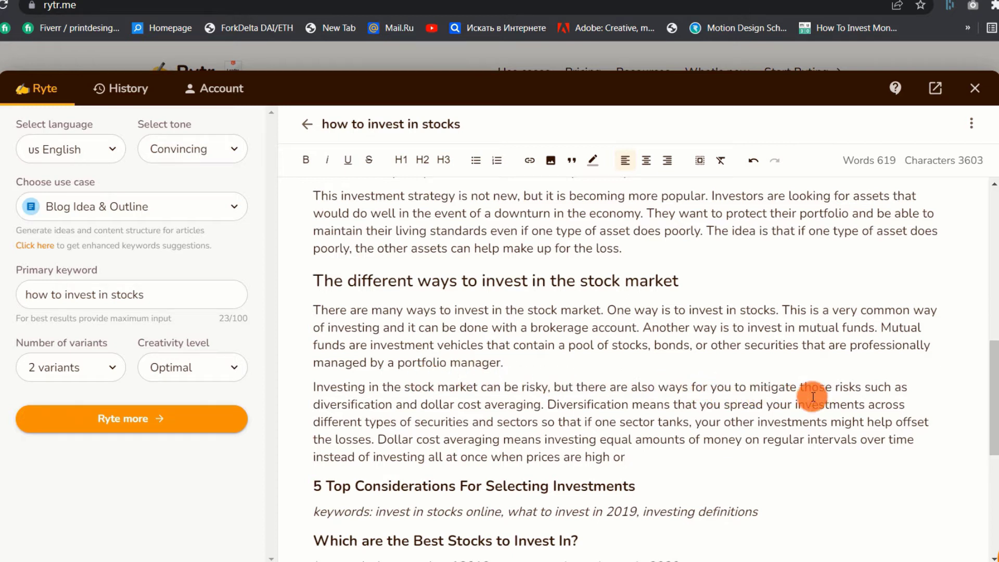
scroll(489, 421, down, 1)
scroll(489, 421, down, 1)
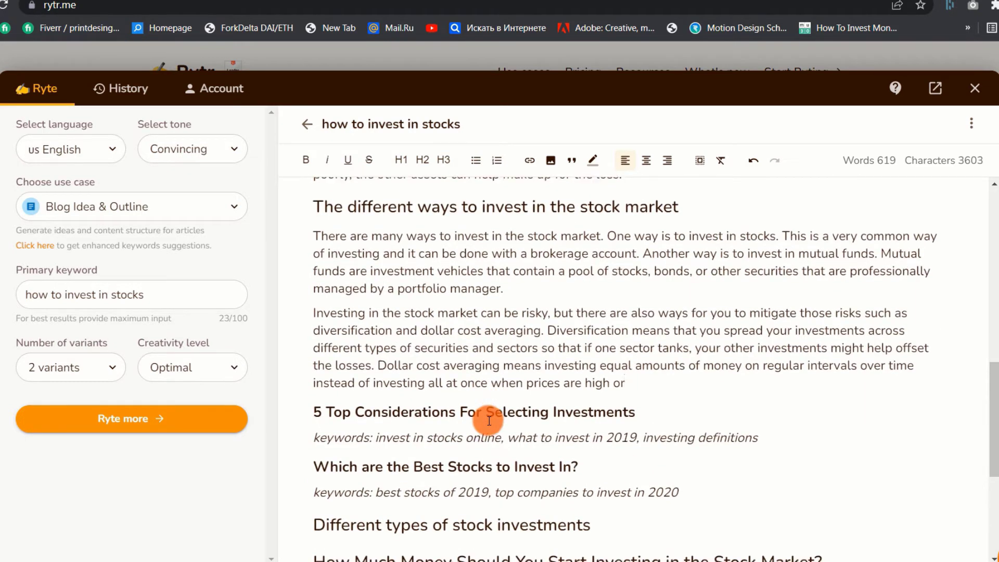
scroll(486, 414, down, 1)
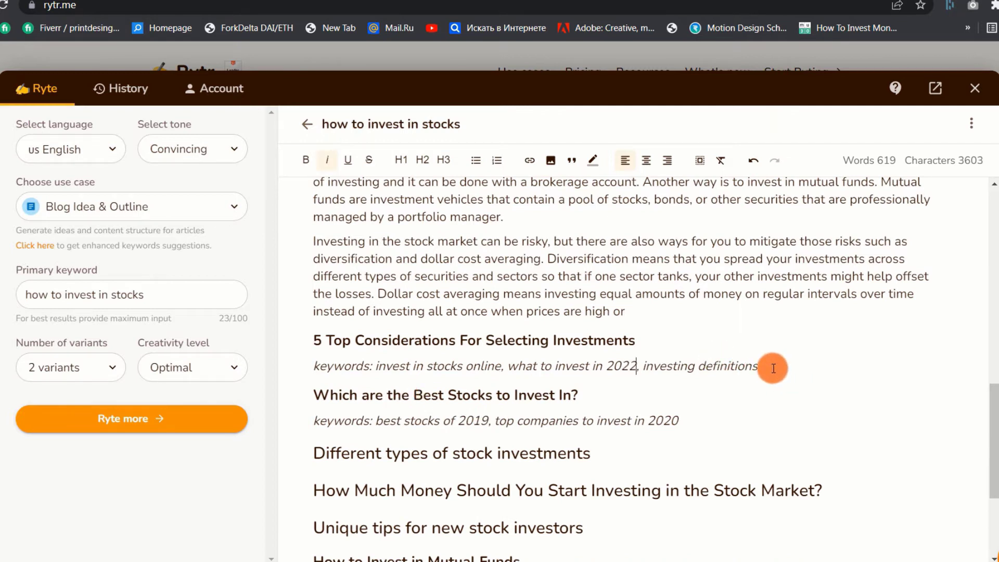
drag(758, 366, 303, 342)
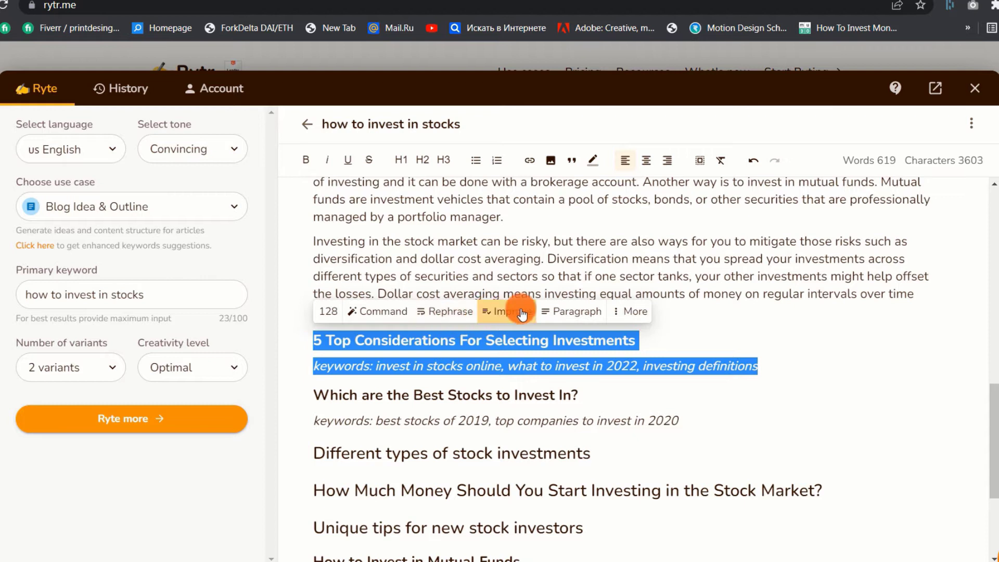
click(576, 312)
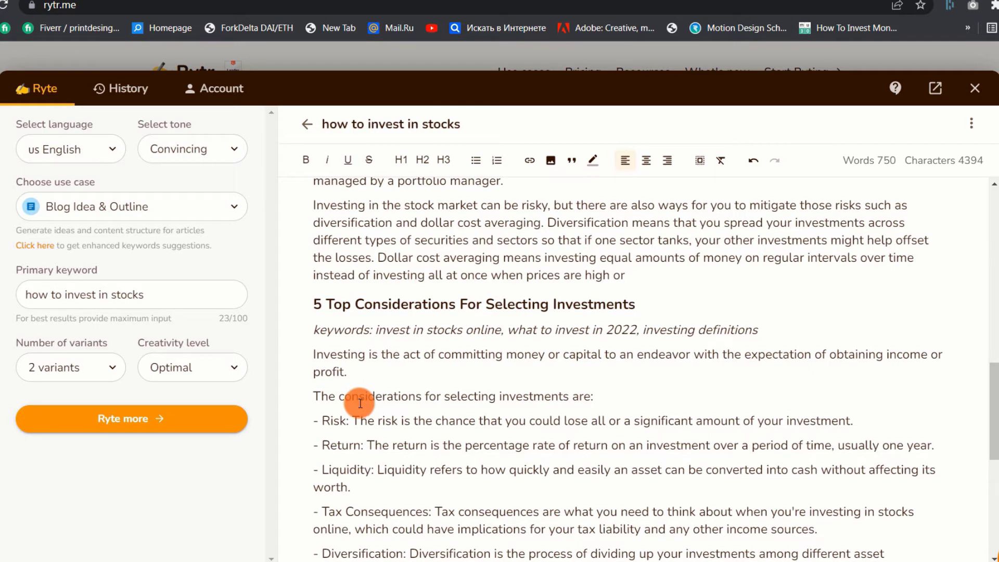
Step: Review the generated considerations, then generate paragraphs from the "Which are the Best Stocks to Invest In?" heading and its keywords
scroll(360, 403, down, 1)
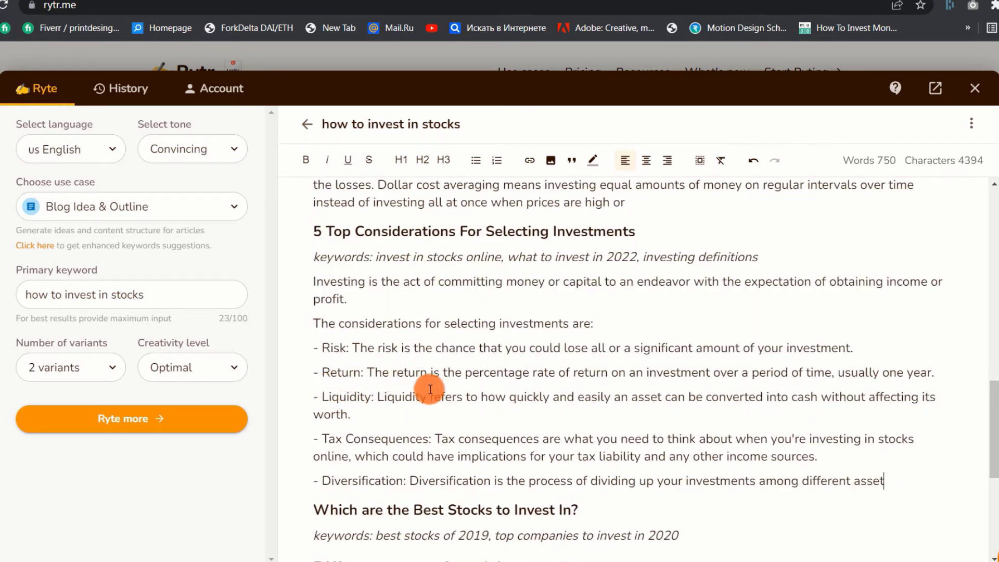
scroll(548, 394, up, 1)
scroll(548, 393, up, 1)
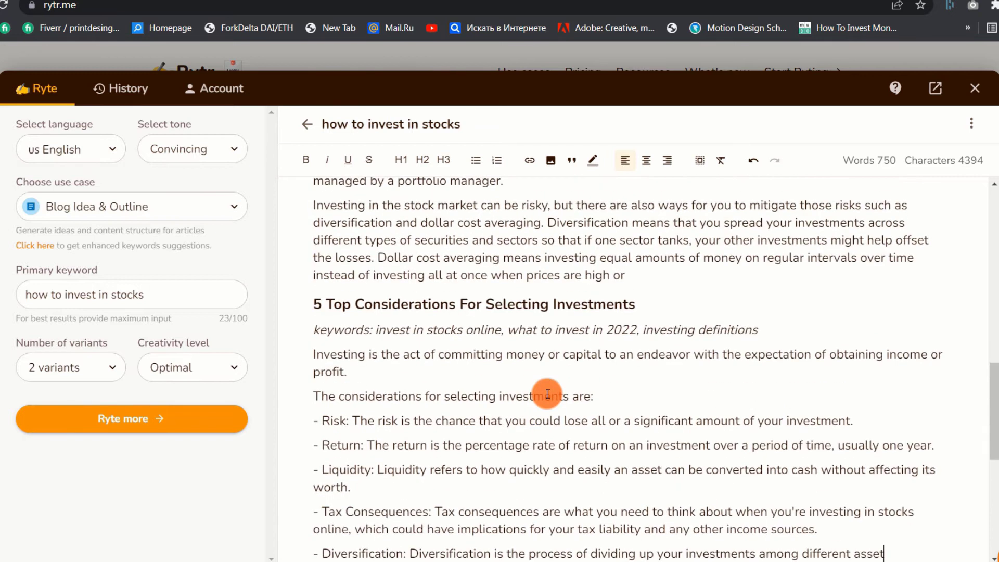
scroll(548, 394, down, 4)
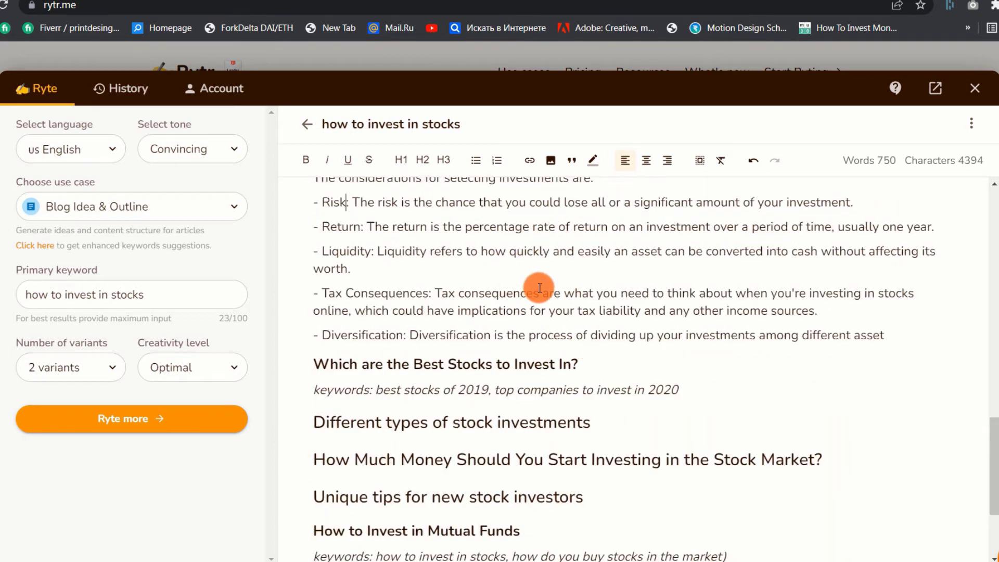
drag(679, 390, 312, 366)
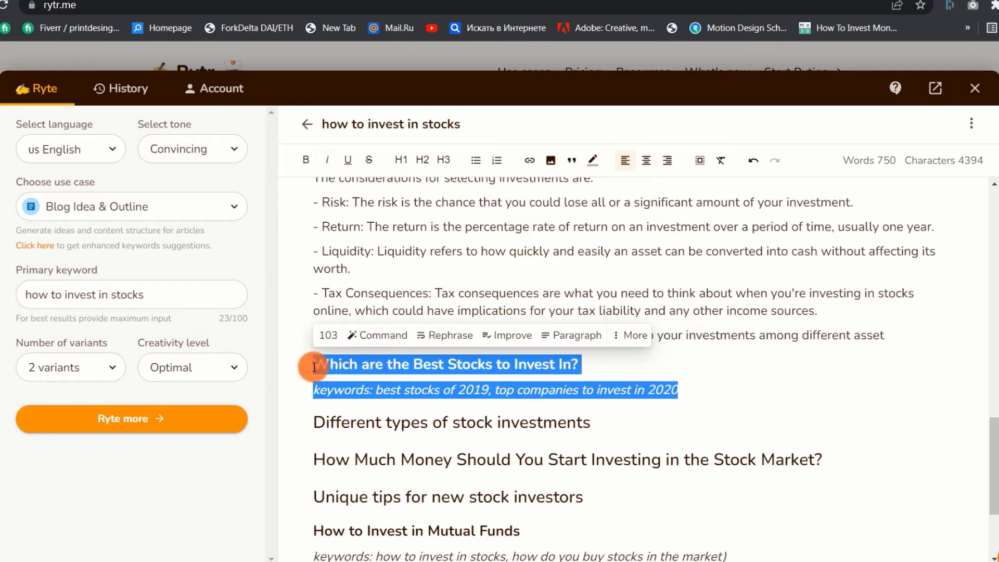
click(581, 336)
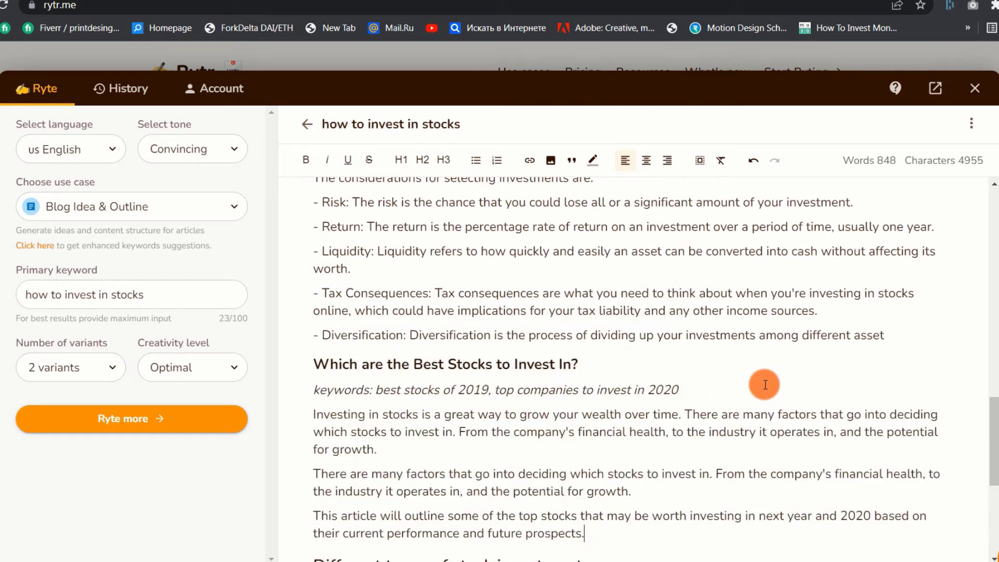
Step: Try to generate a further paragraph from the last sentence under "Which are the Best Stocks to Invest In?"
scroll(671, 412, down, 2)
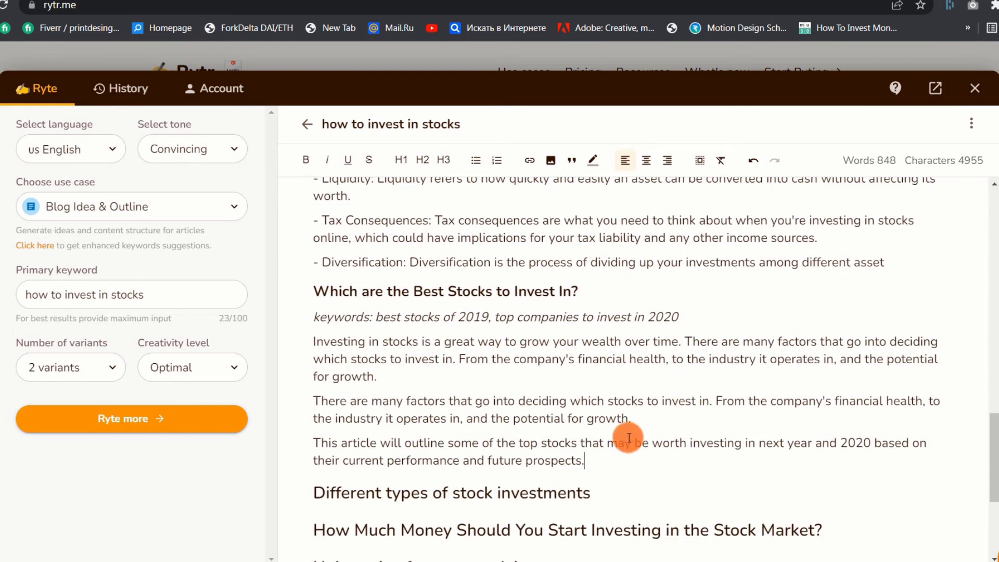
drag(583, 458, 300, 443)
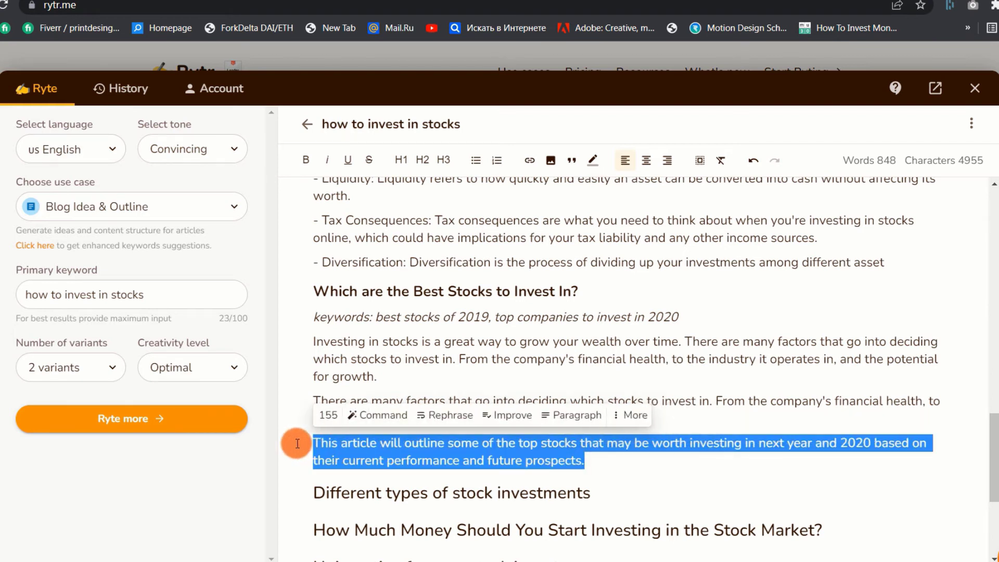
click(567, 417)
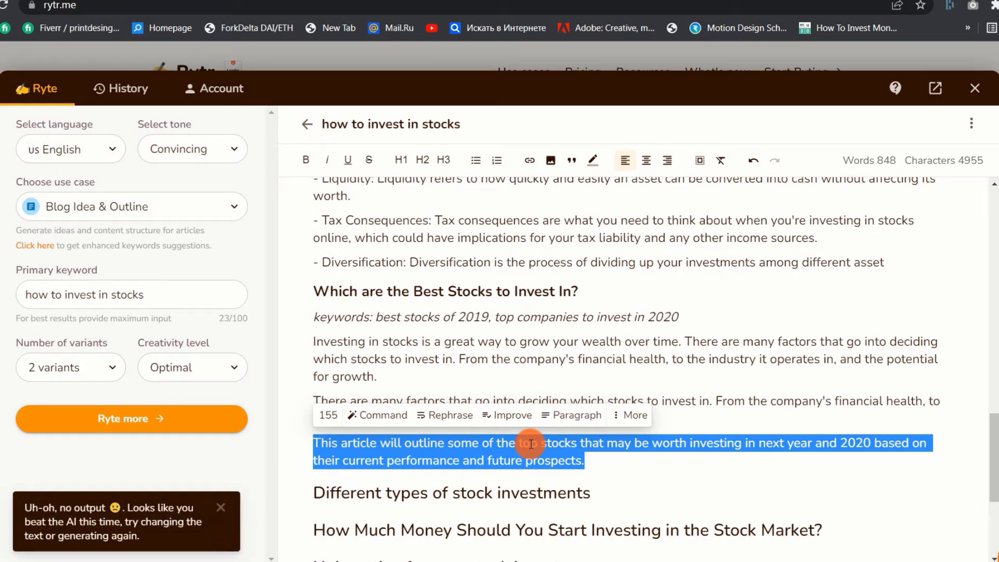
click(602, 469)
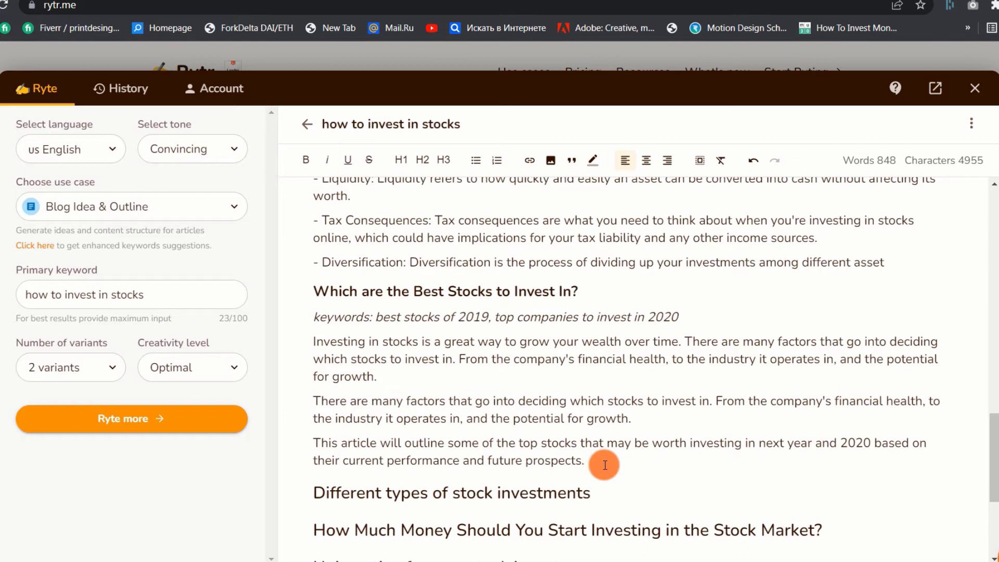
Step: Generate paragraphs from the "Different types of stock investments" heading and check the generated list of investment types
scroll(605, 464, down, 1)
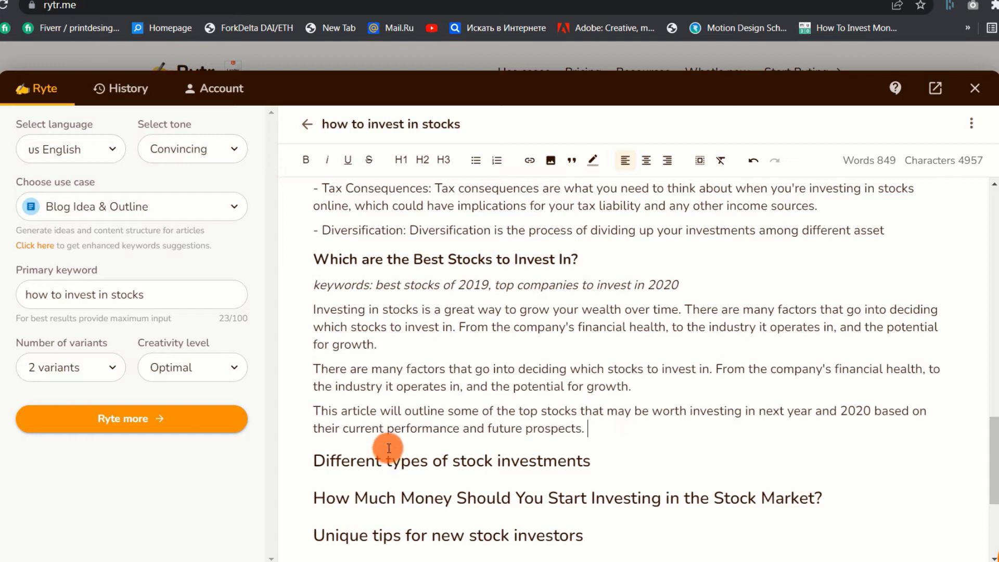
drag(595, 463, 313, 467)
click(569, 430)
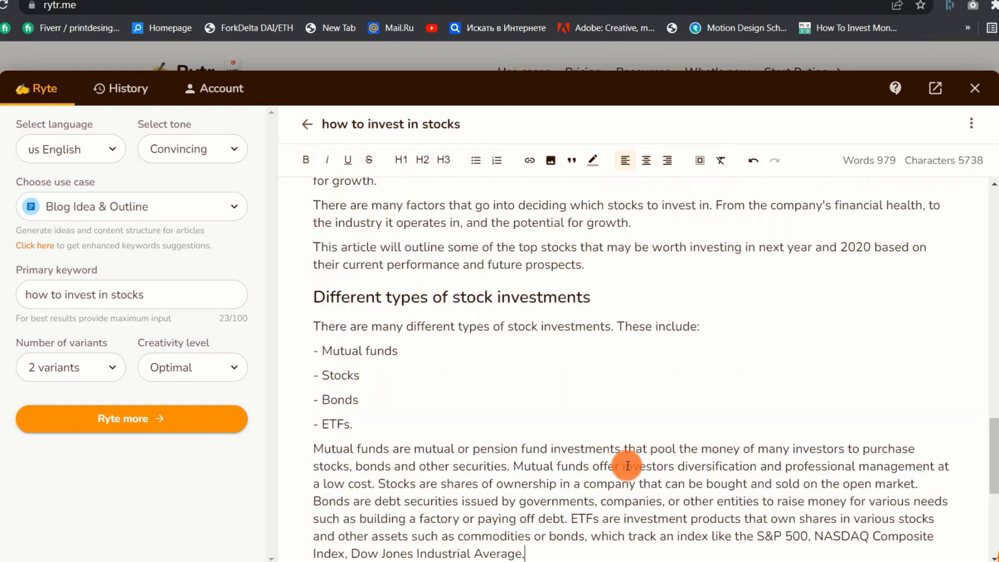
scroll(461, 458, up, 1)
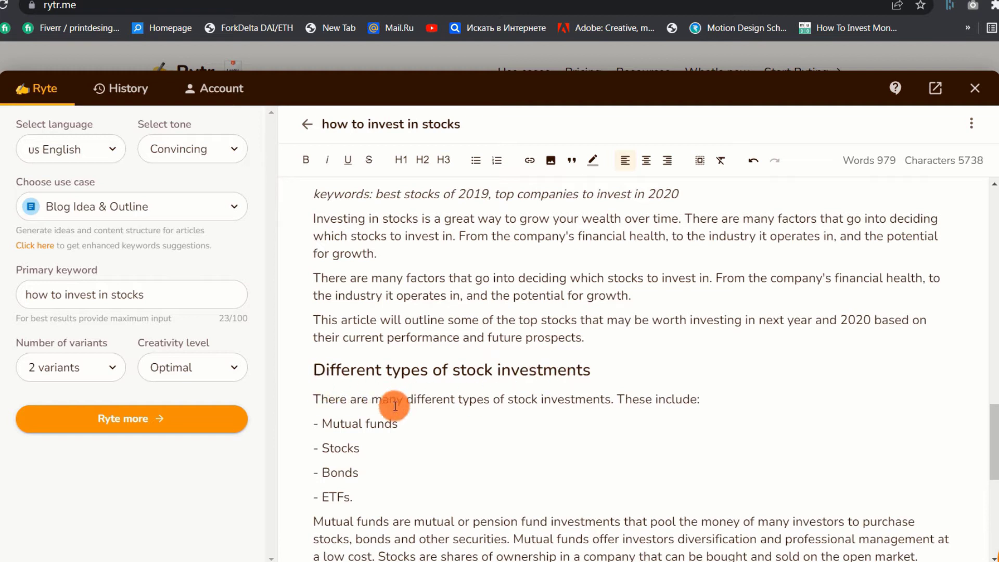
drag(318, 423, 374, 499)
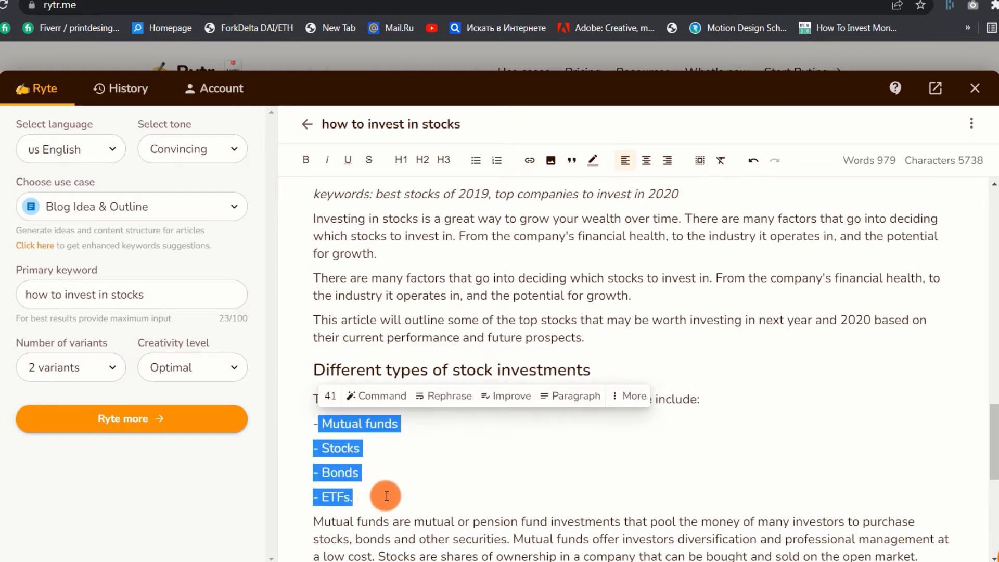
click(386, 495)
Step: Generate paragraphs from the "How Much Money Should You Start Investing in the Stock Market?" heading
scroll(415, 462, down, 2)
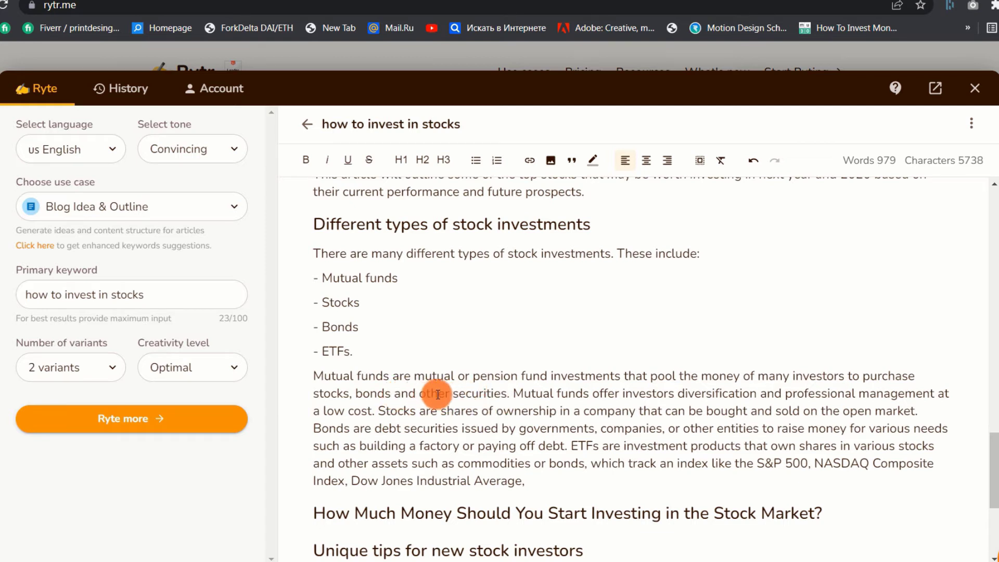
scroll(406, 385, down, 3)
drag(822, 368, 312, 373)
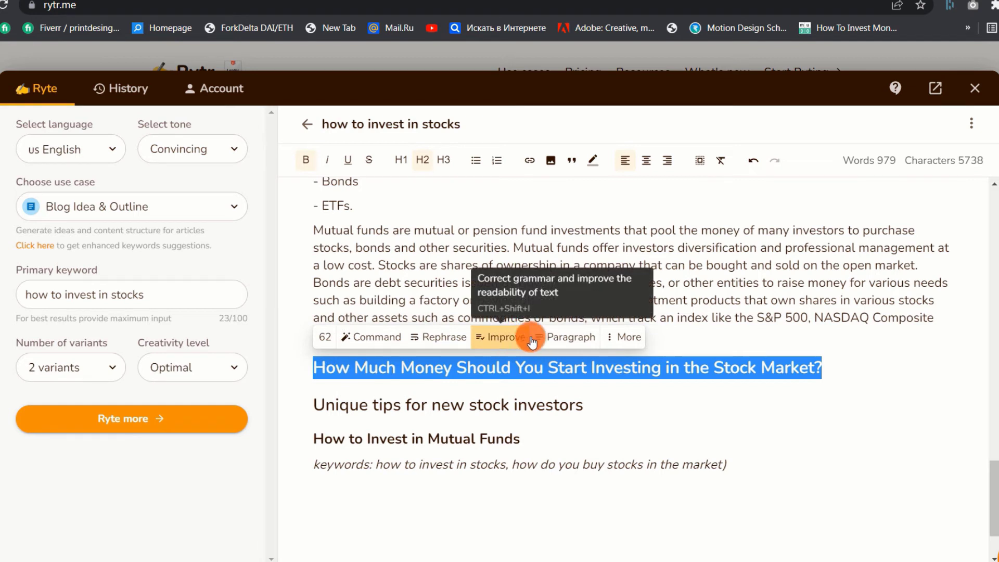
click(567, 337)
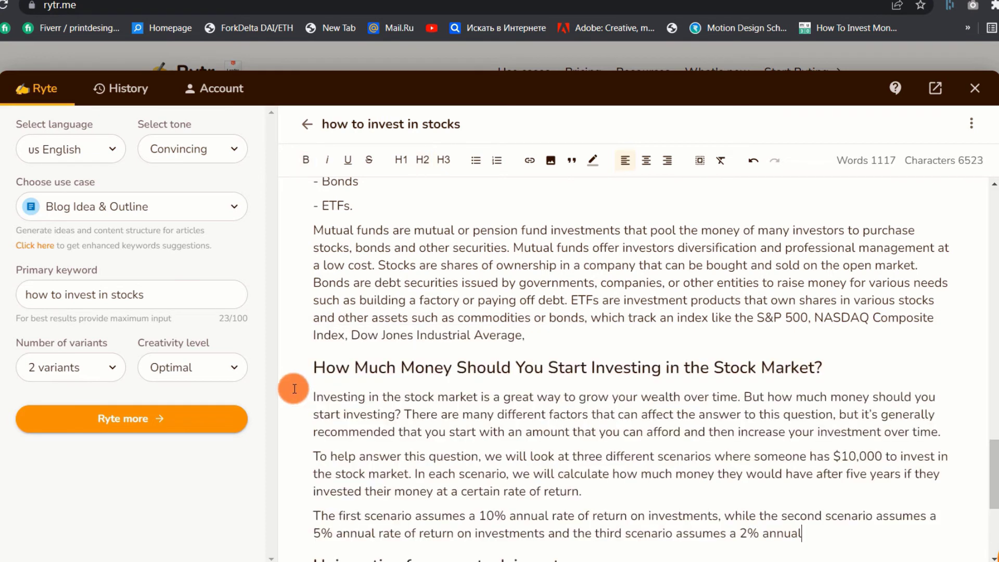
Step: Generate paragraphs from the "Unique tips for new stock investors" heading and review the generated tips
scroll(295, 389, down, 2)
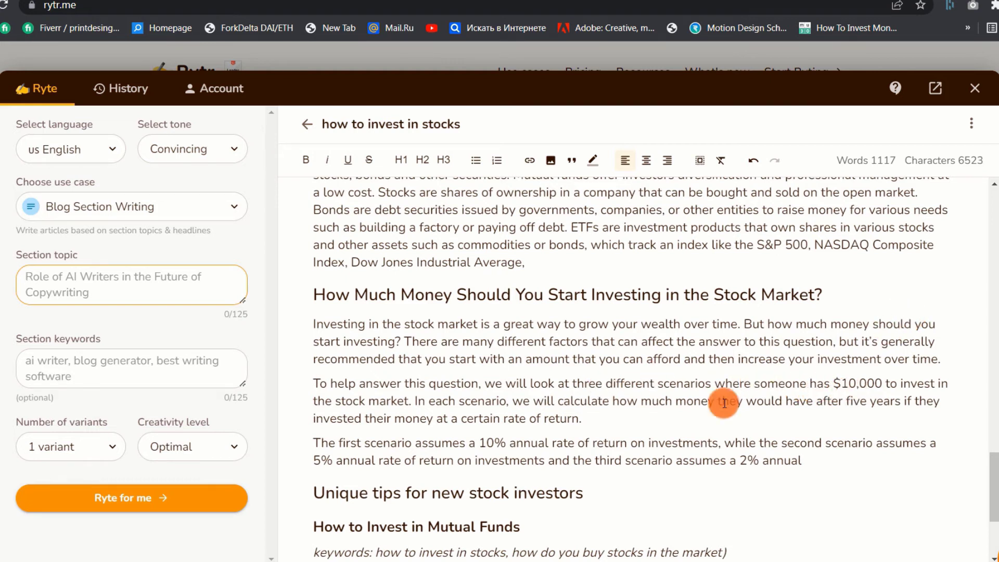
scroll(498, 425, down, 2)
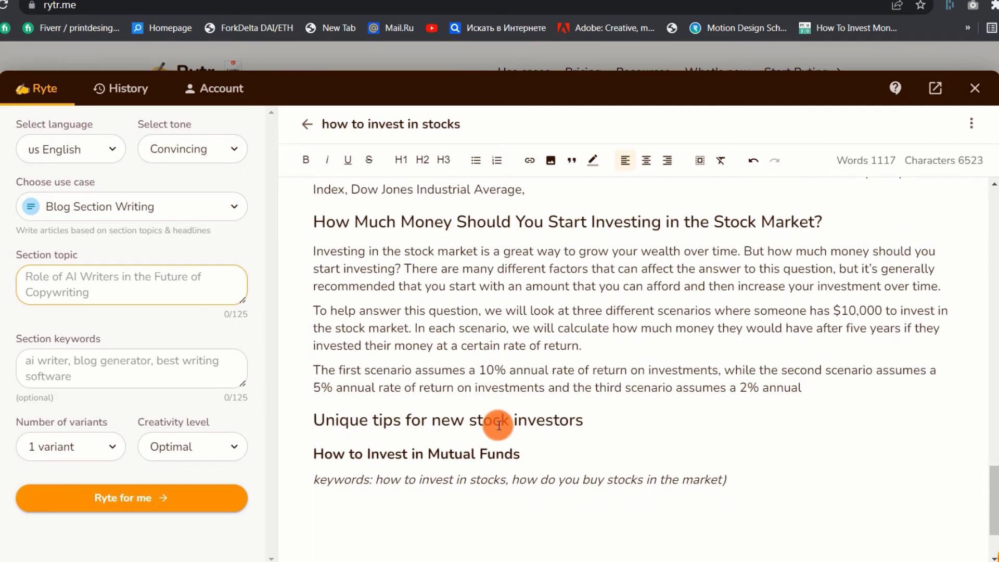
drag(583, 422, 255, 423)
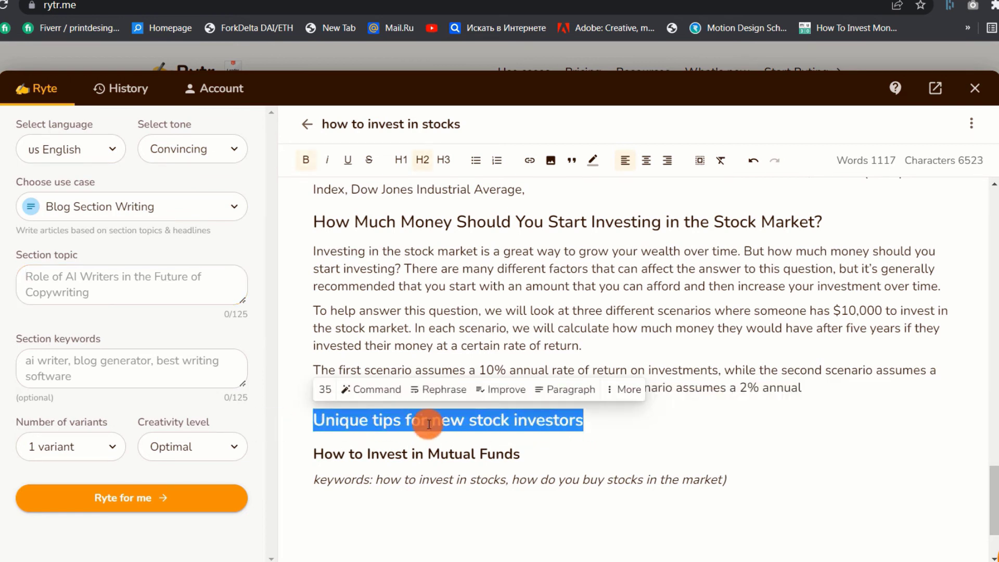
click(566, 389)
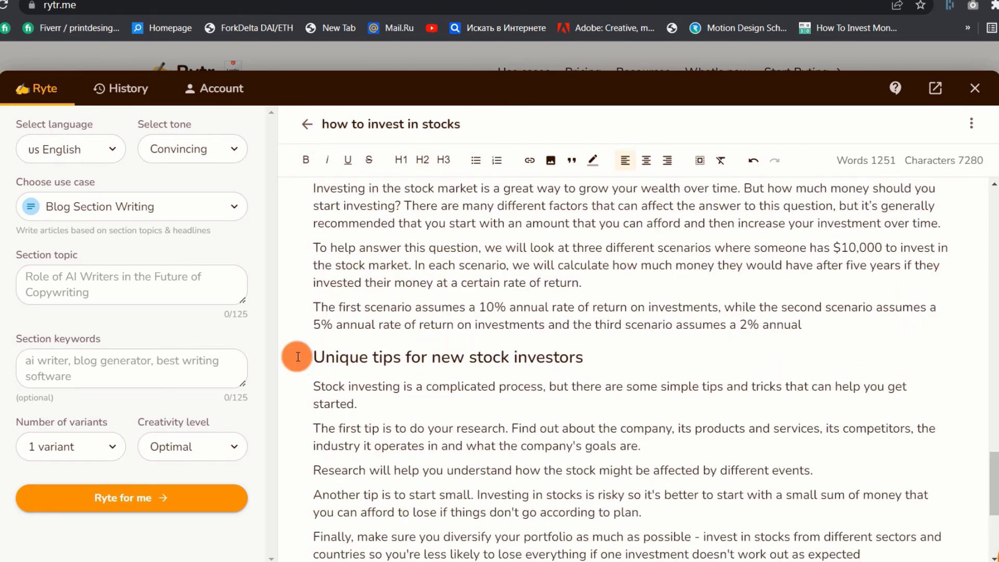
scroll(354, 343, down, 3)
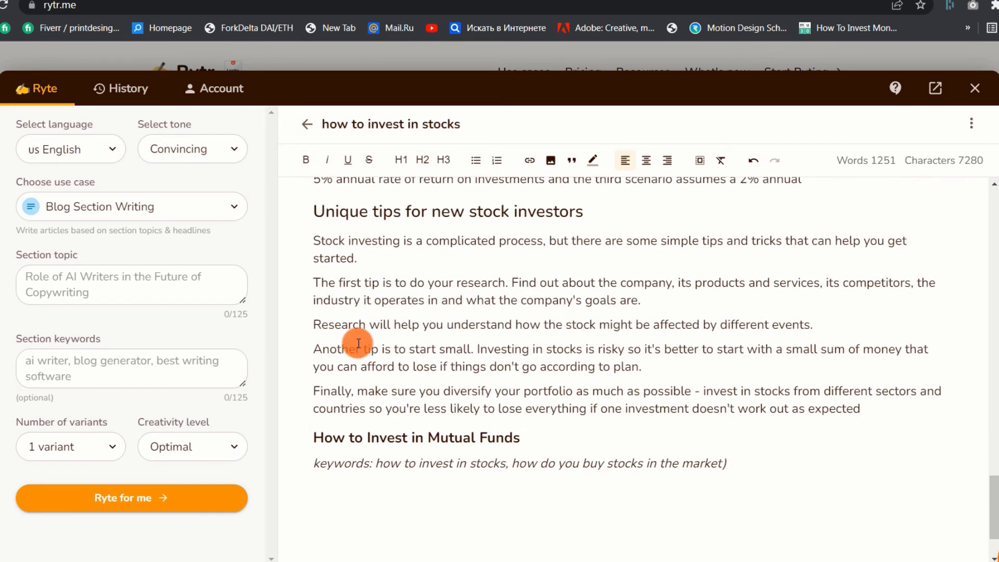
scroll(358, 343, up, 2)
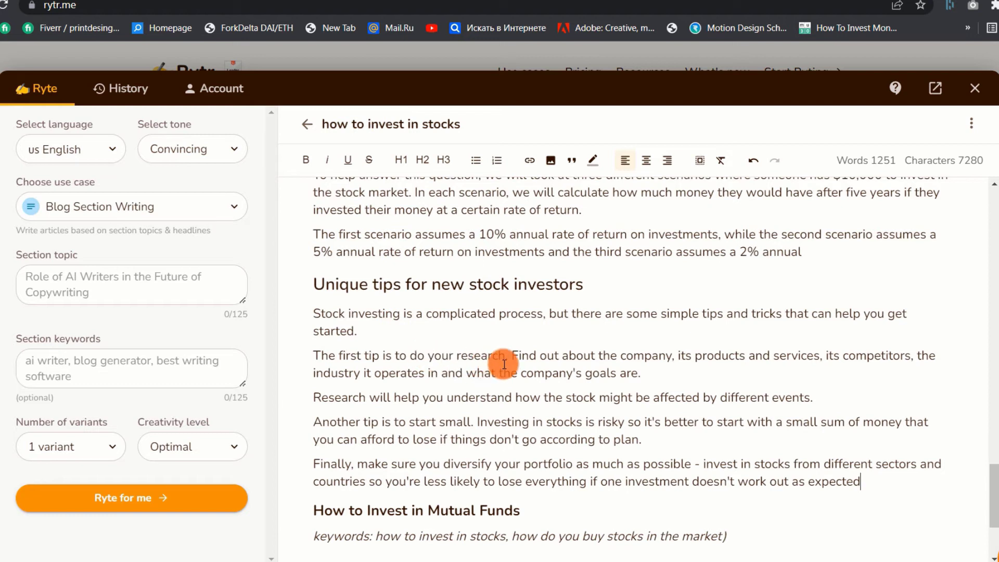
Step: Generate paragraphs from the "How to Invest in Mutual Funds" heading together with its keywords
scroll(484, 371, down, 3)
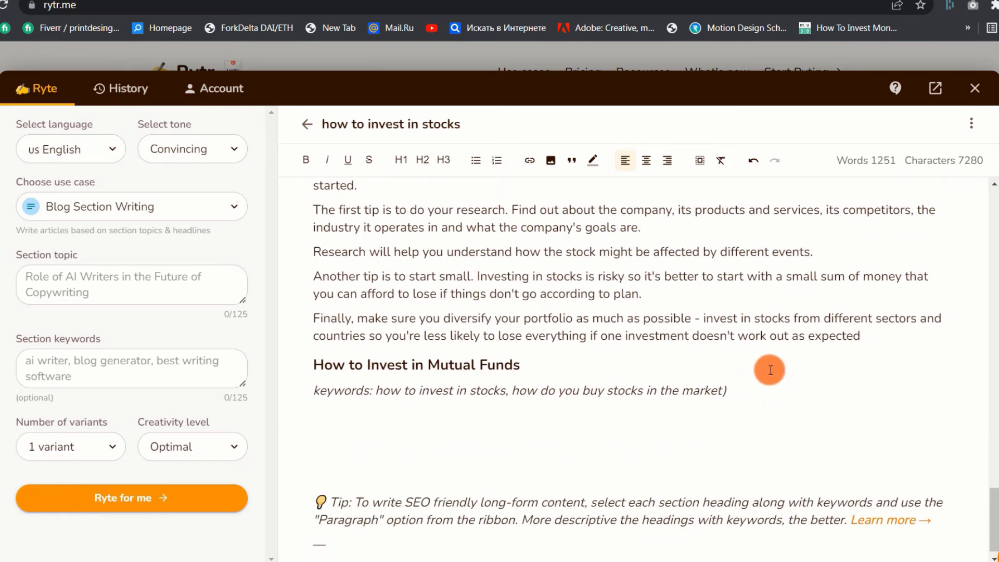
drag(733, 392, 310, 368)
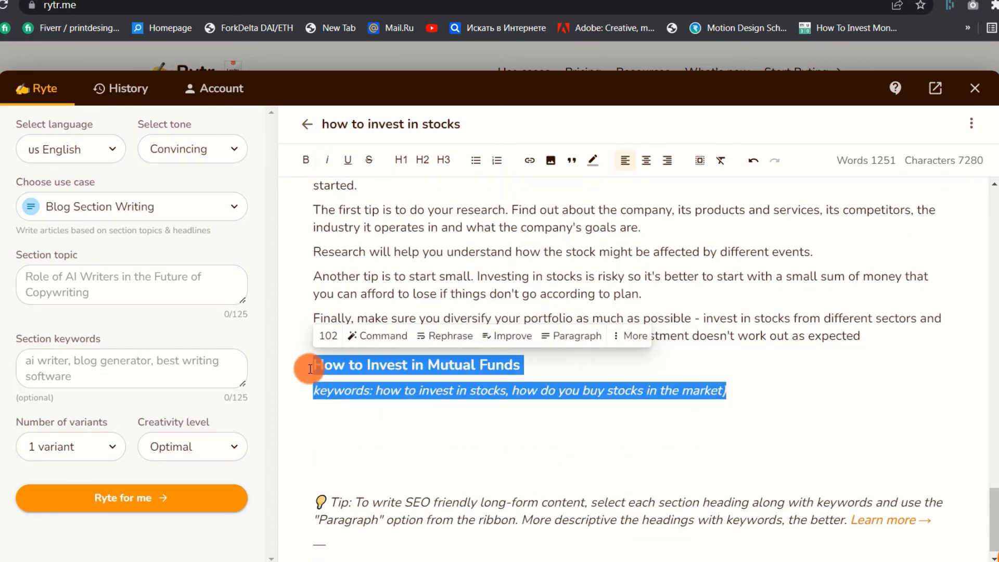
click(572, 336)
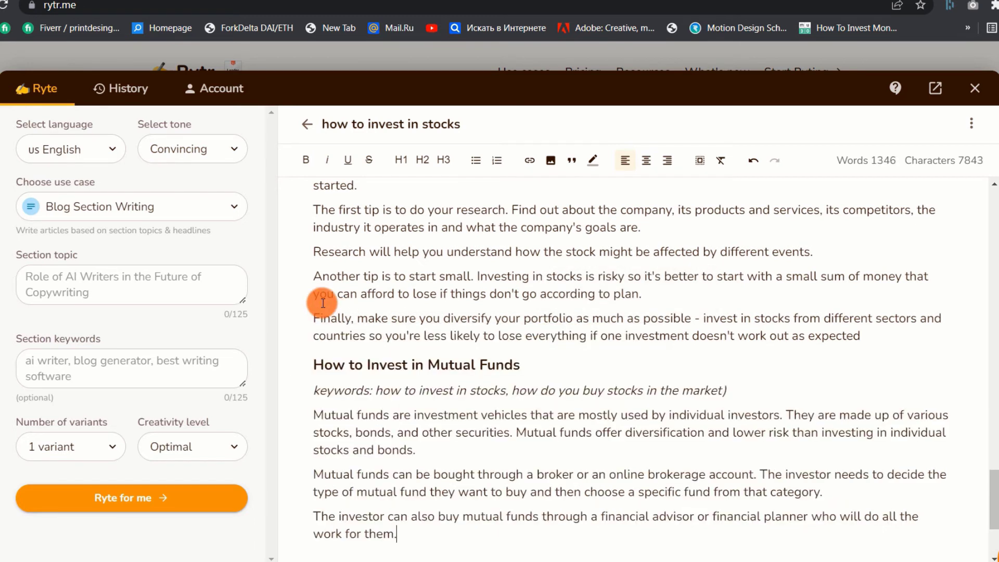
scroll(323, 302, down, 1)
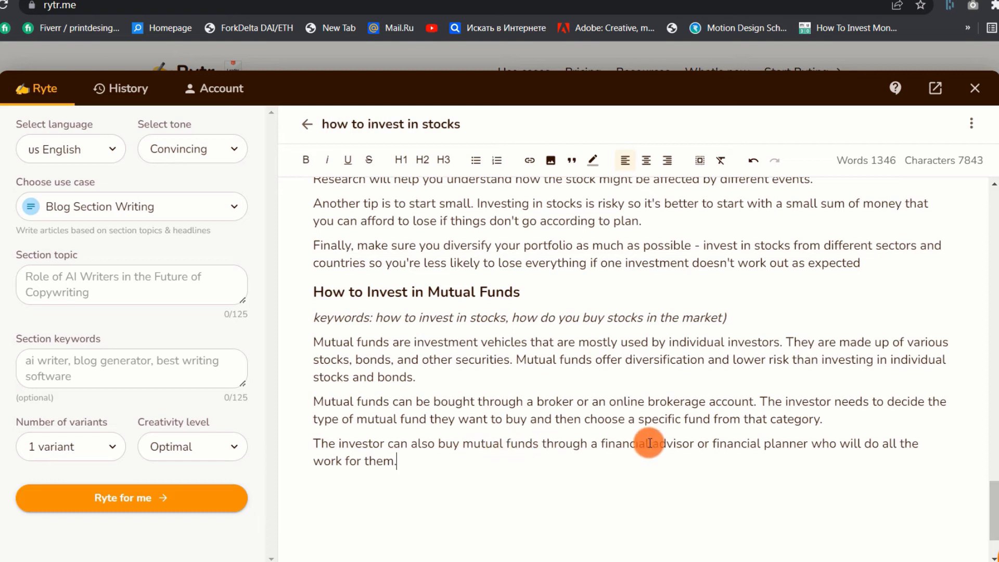
scroll(527, 462, down, 1)
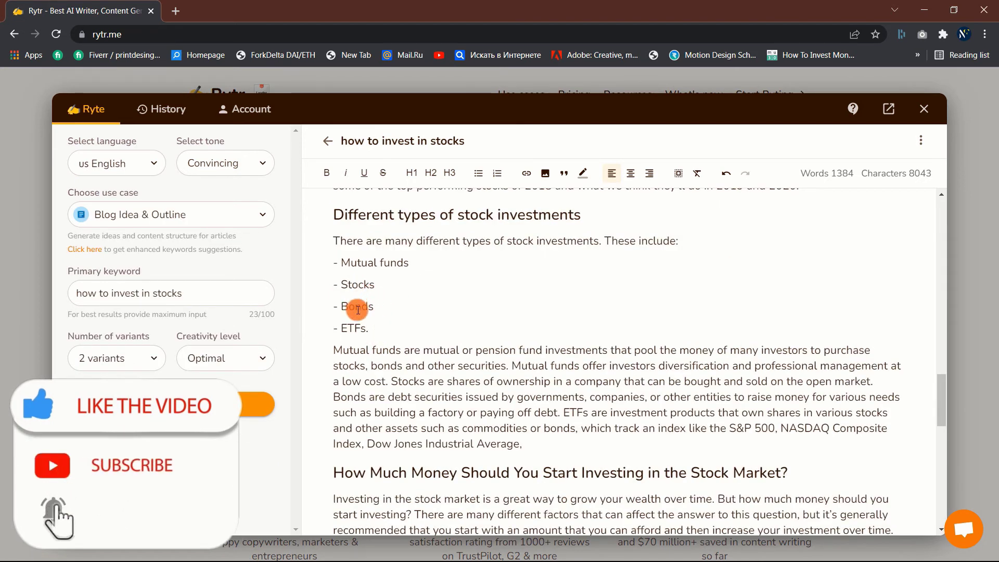
Step: Add "How to invest in Bonds" and "How to invest in ETFs" as level 2 headings below the mutual funds section
drag(374, 308, 342, 304)
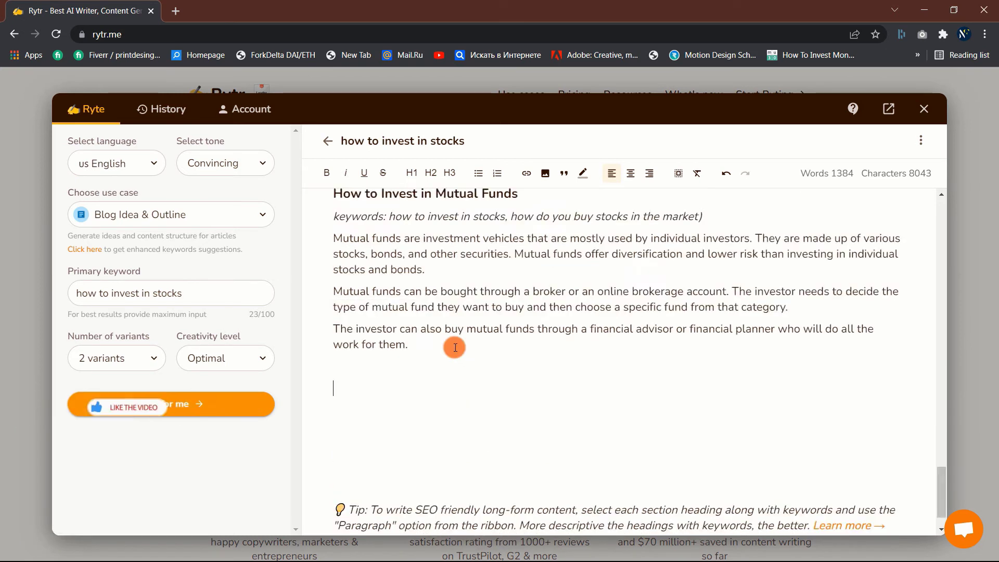
text(How to invest in Bonds)
triple_click(404, 408)
click(422, 160)
key(Return)
text(ETFs)
triple_click(312, 438)
click(422, 160)
click(529, 409)
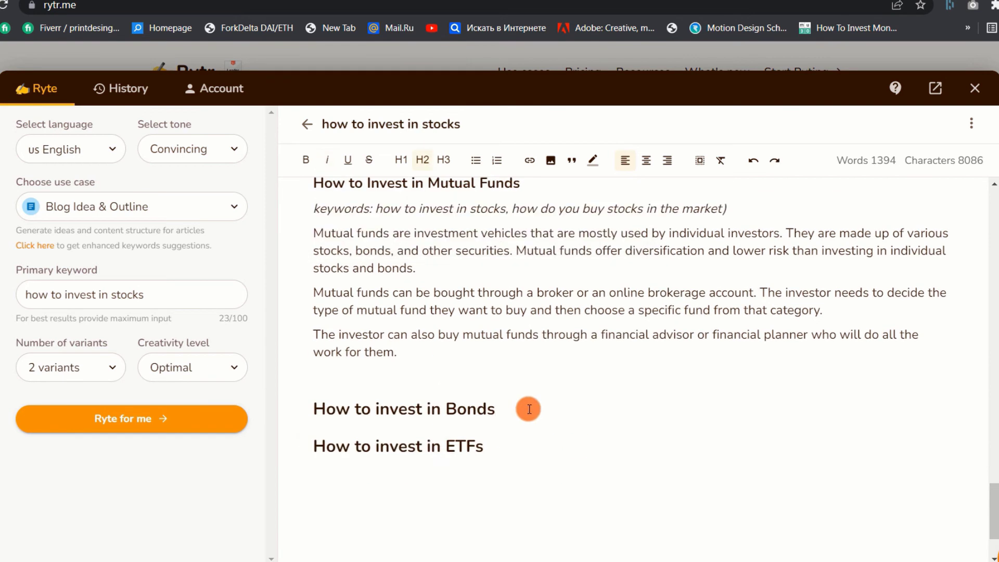
Step: Add the italic line "keywords: how to invest in bonds," below the "How to invest in Bonds" heading
scroll(528, 408, up, 3)
key(Return)
text(keywords: how to invest in stocks, how do you buy stocks in the market))
double_click(487, 514)
text(bonds)
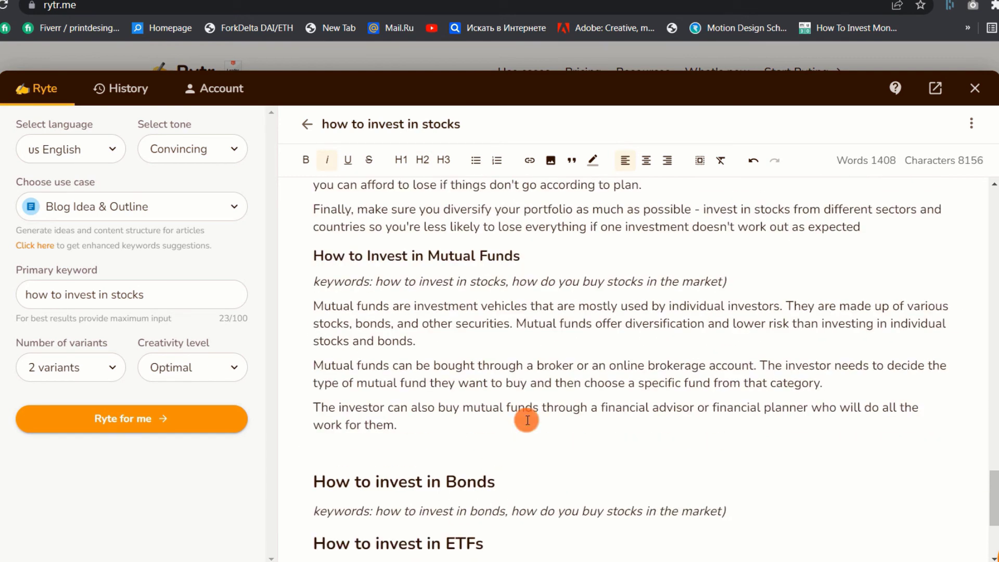
drag(726, 511, 508, 511)
key(BackSpace)
Step: Add the italic line "keywords: how to invest in ETFs, what are ETFs" below the "How to invest in ETFs" heading
scroll(585, 546, down, 1)
click(514, 471)
text(keywords: how to invest in stocks, how do you buy stocks in the market))
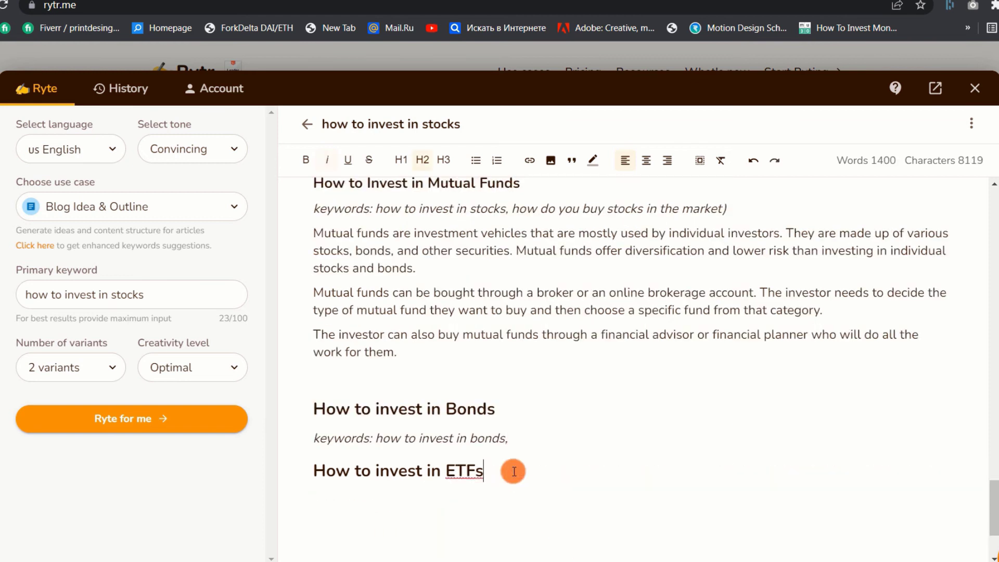
click(485, 470)
key(Return)
double_click(486, 500)
text(ETFs)
drag(718, 500, 508, 503)
text(what are EFT)
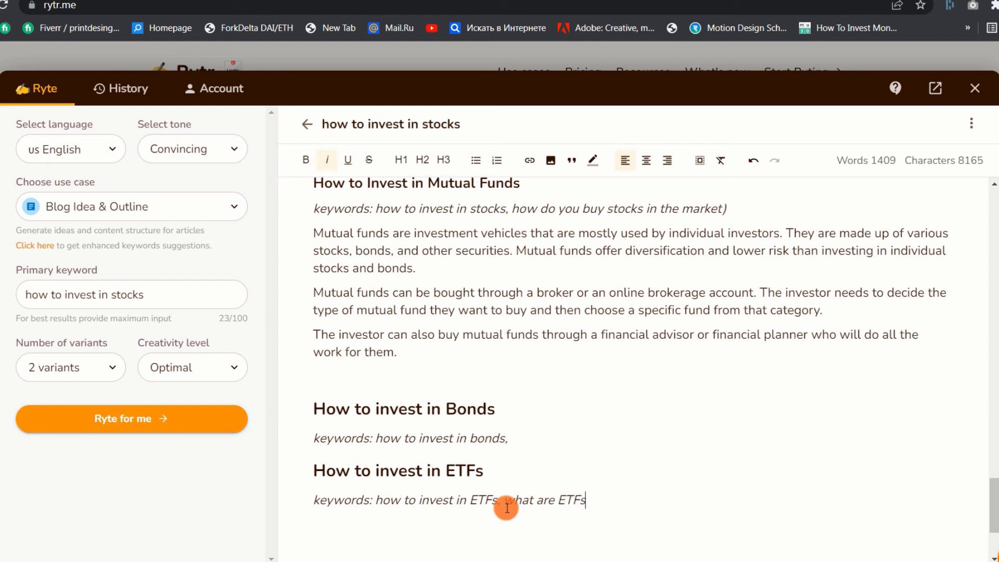
Step: Generate paragraphs from the "How to invest in Bonds" heading together with its keywords
drag(516, 436, 312, 411)
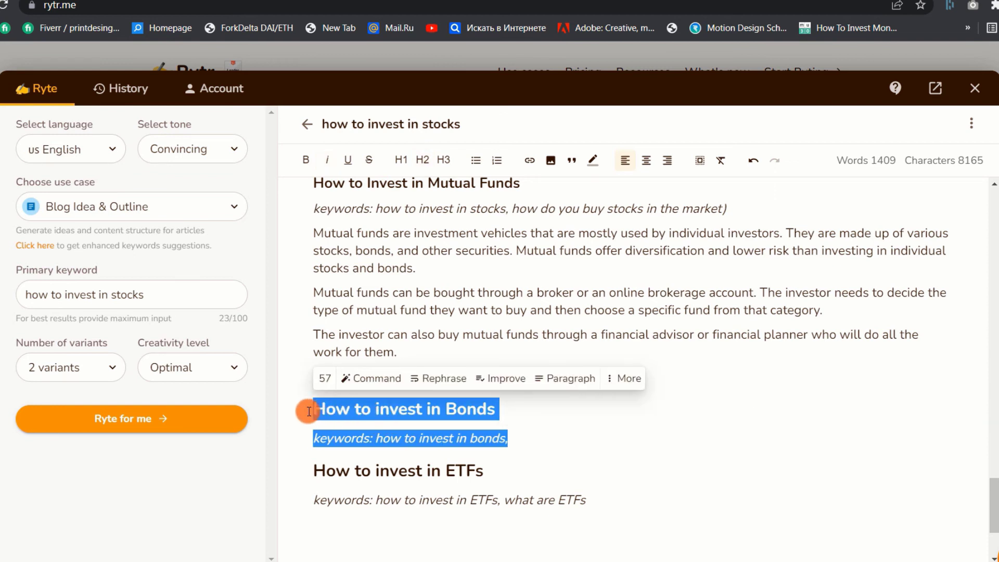
click(573, 380)
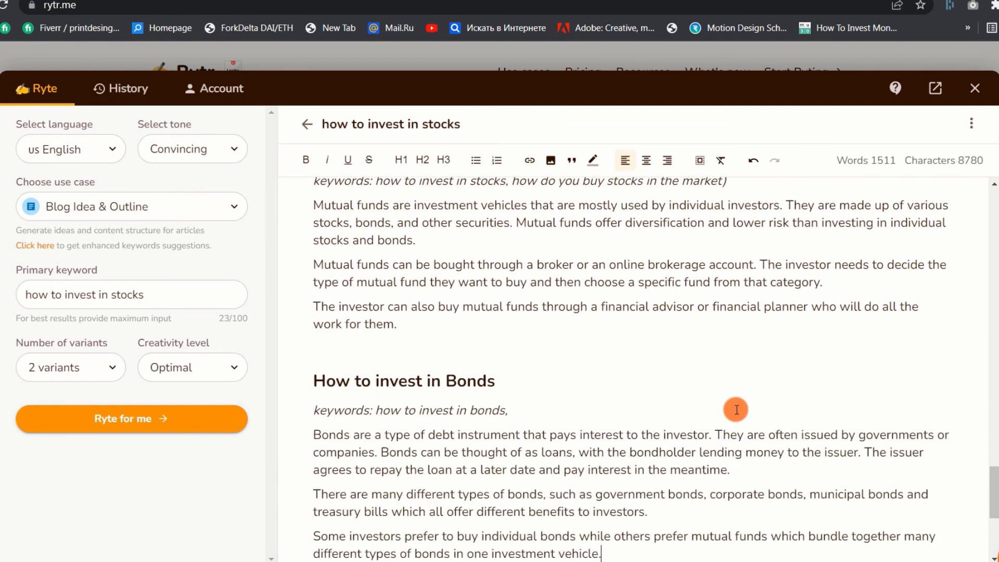
scroll(624, 419, down, 2)
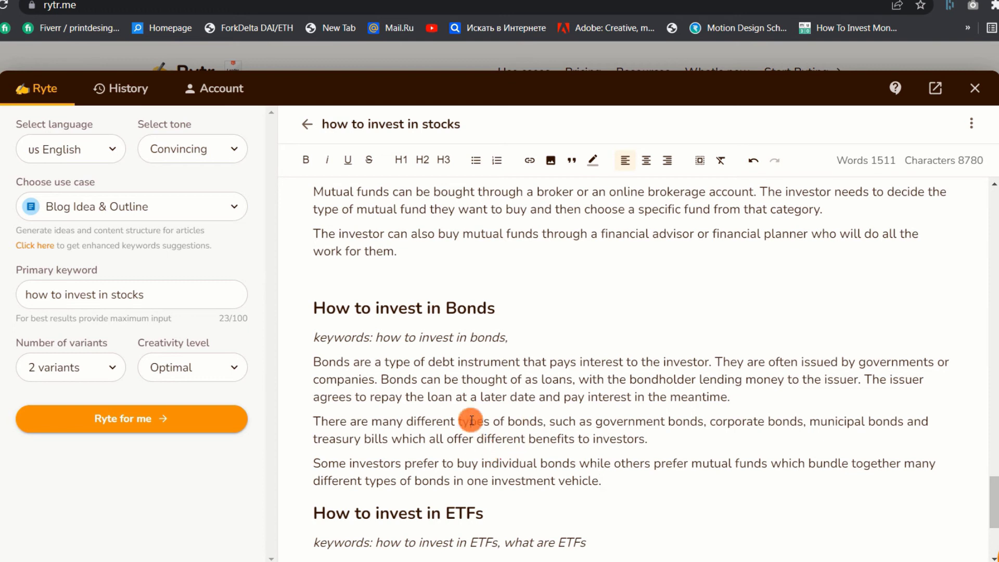
Step: Generate paragraphs from the "How to invest in ETFs" heading together with its keywords
scroll(572, 390, down, 2)
drag(590, 469, 572, 469)
drag(421, 454, 286, 440)
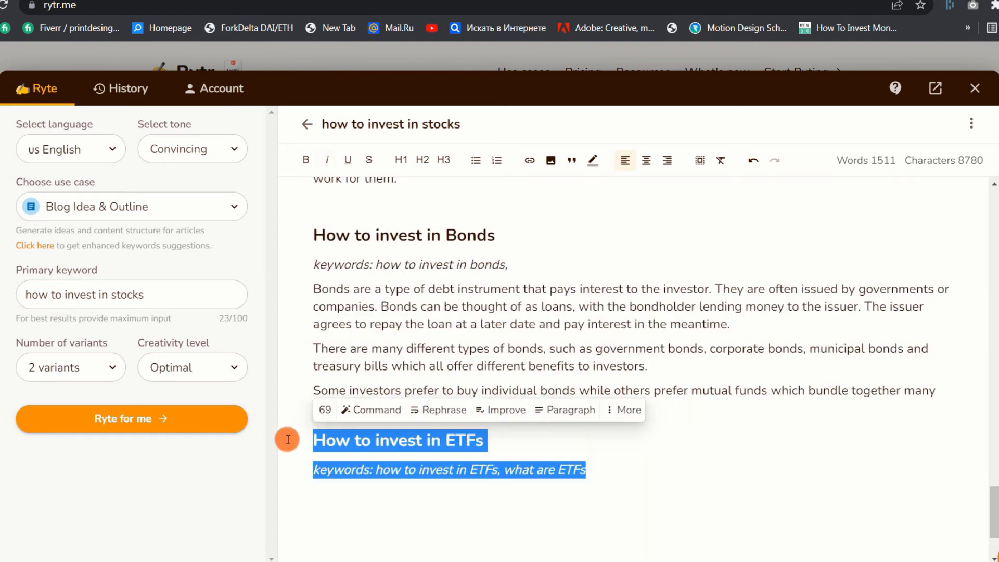
click(571, 410)
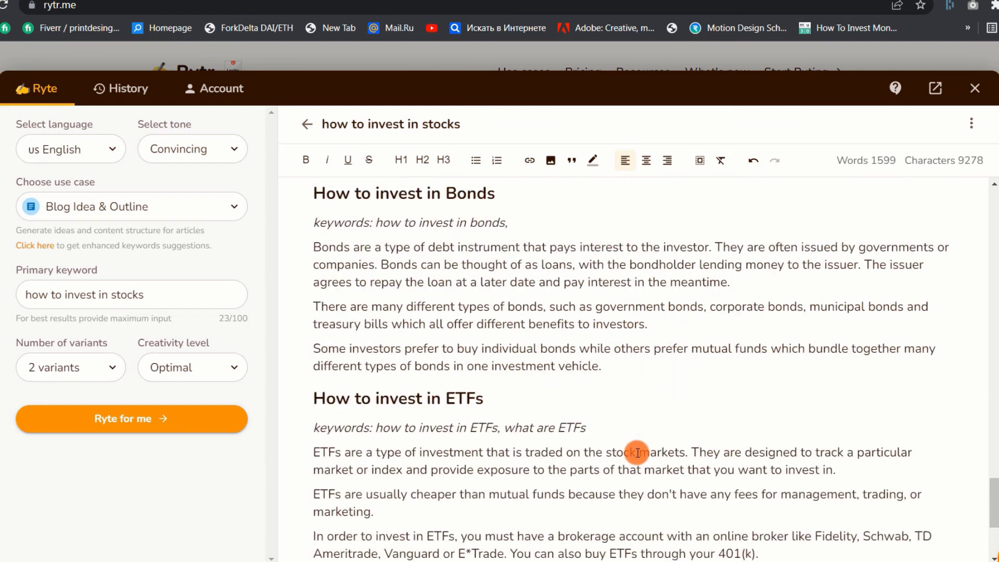
scroll(584, 417, down, 3)
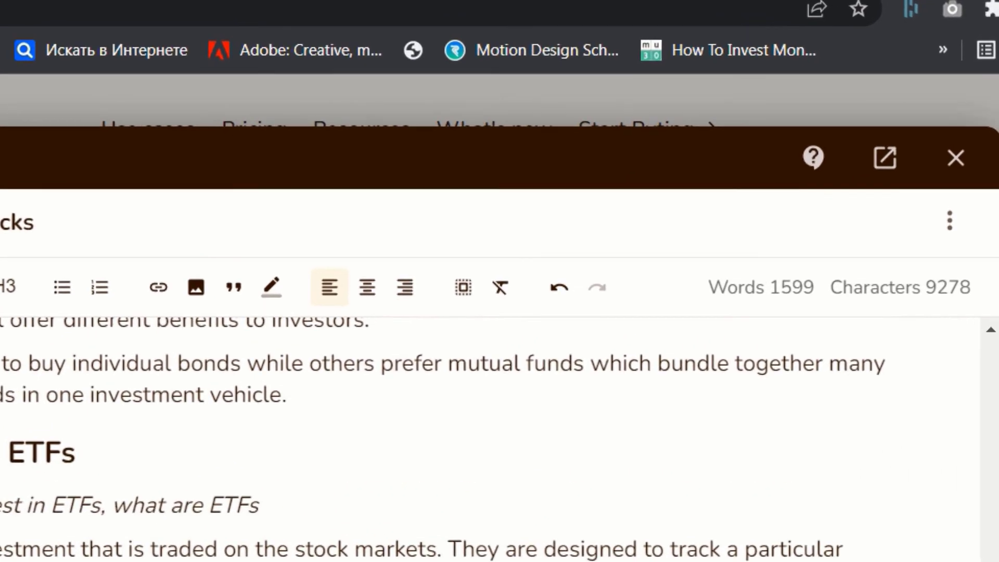
Step: Generate a paragraph from the Diversification point under "5 Top Considerations For Selecting Investments"
scroll(584, 416, up, 2)
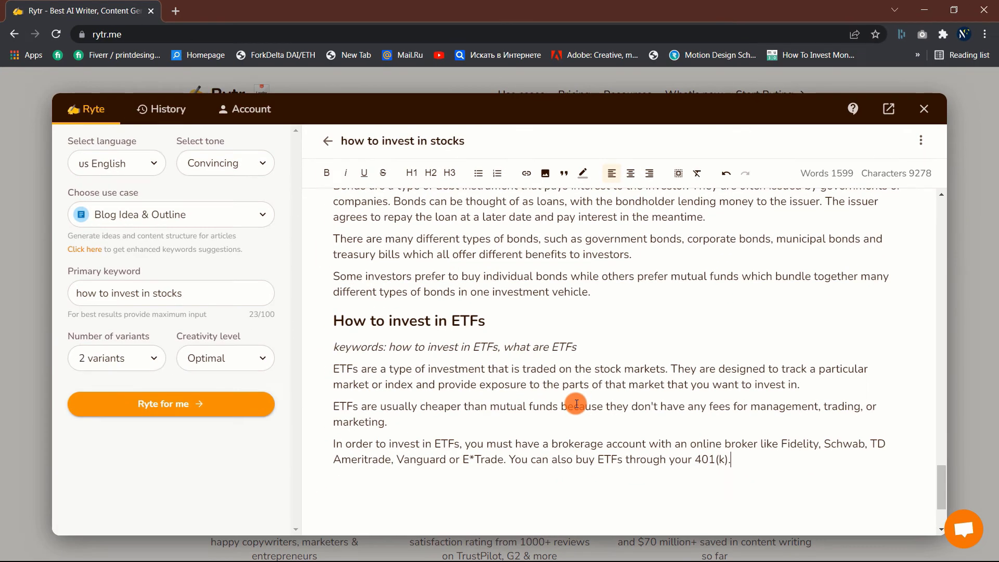
scroll(558, 354, up, 4)
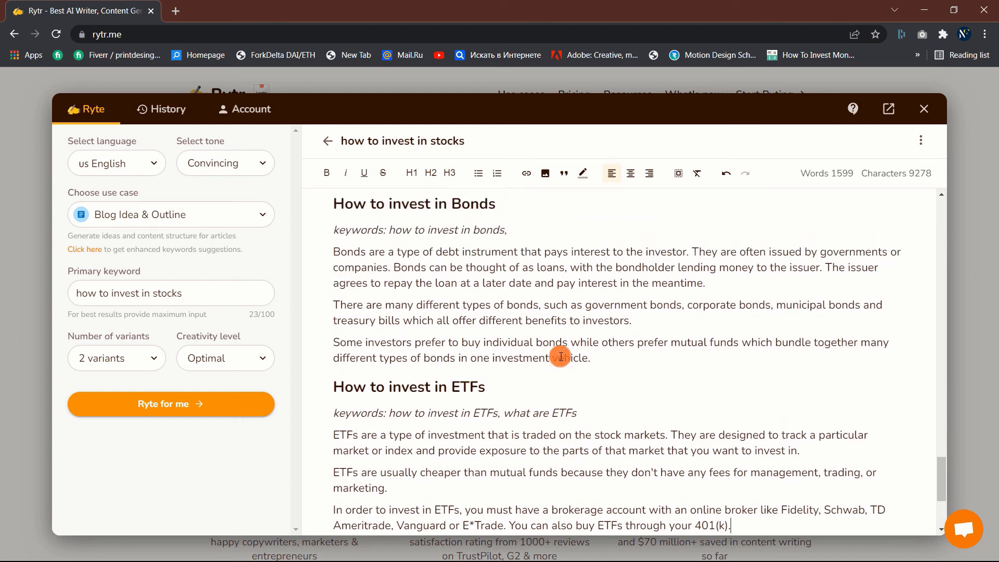
scroll(560, 356, up, 3)
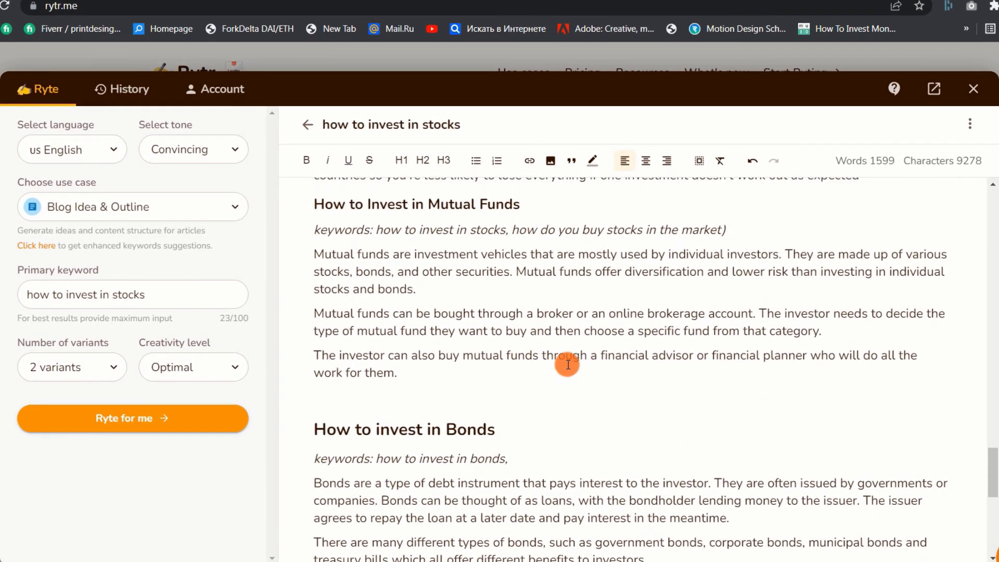
scroll(568, 364, up, 15)
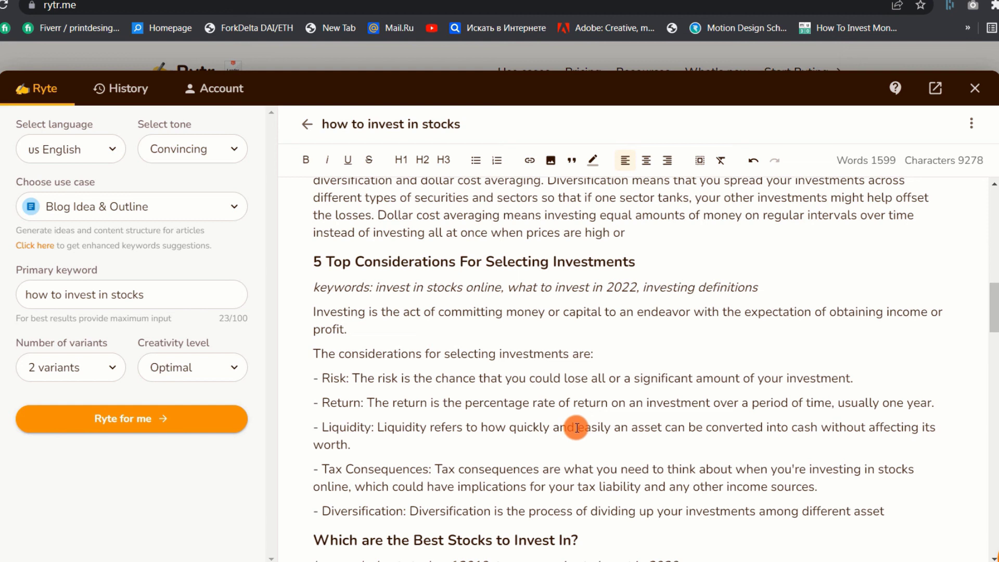
scroll(566, 431, up, 2)
scroll(567, 432, down, 3)
drag(886, 438, 319, 439)
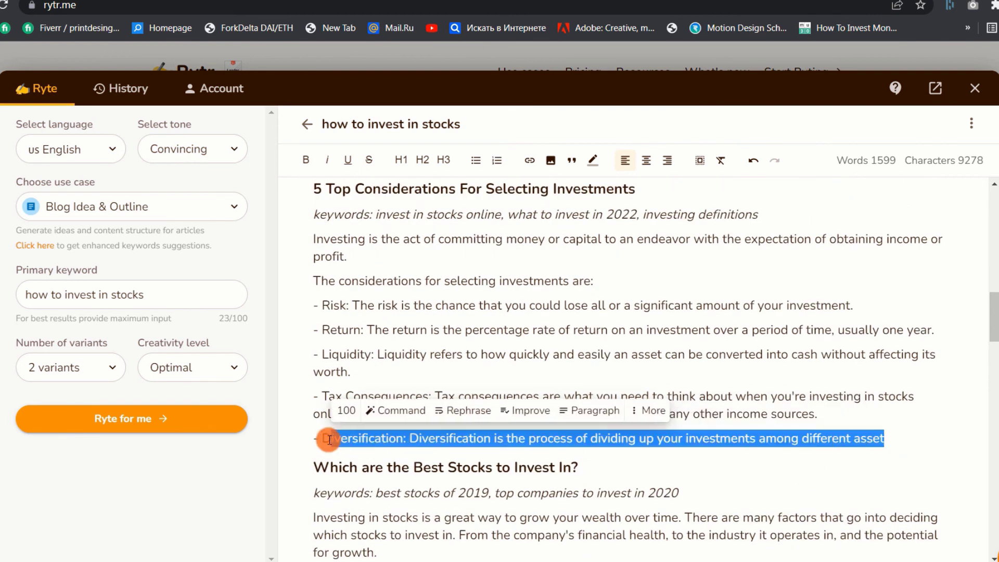
click(592, 411)
scroll(439, 402, down, 1)
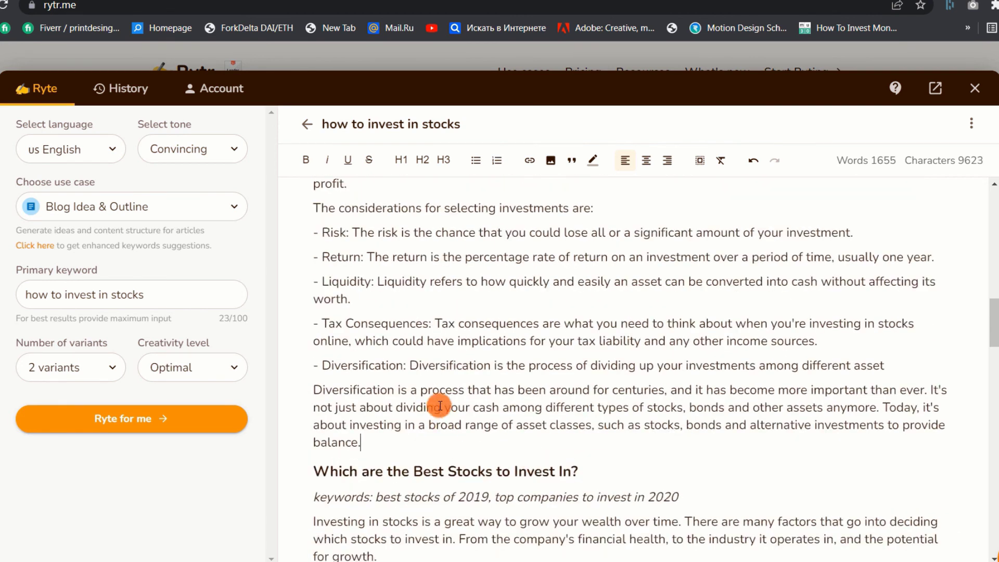
drag(886, 366, 676, 366)
Step: Generate paragraphs from the Liquidity point in the list of investment considerations
scroll(676, 377, up, 3)
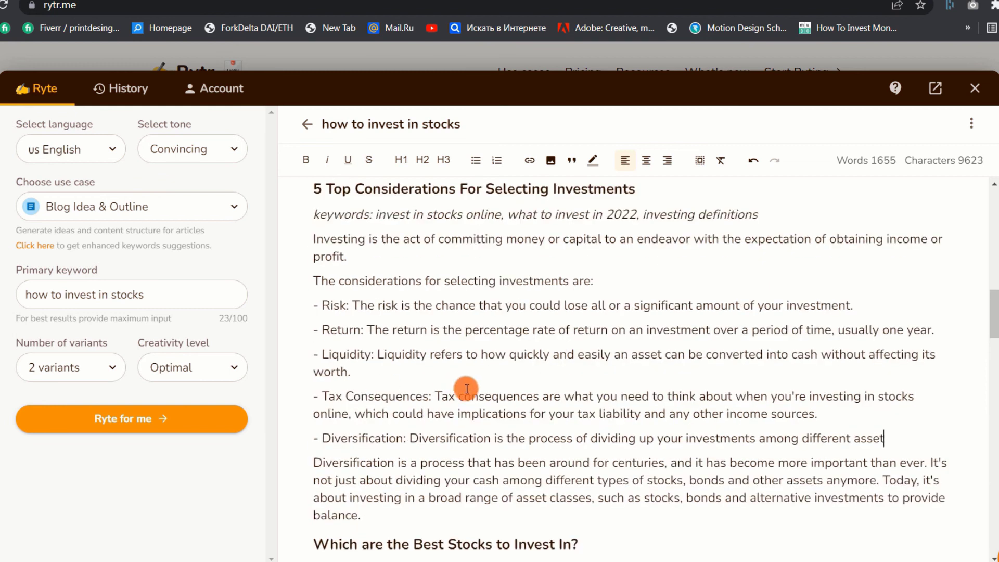
drag(351, 372, 319, 353)
click(579, 326)
click(582, 326)
Step: Generate a paragraph each from the Return point and the Risk point in the list of investment considerations
drag(935, 330, 323, 330)
click(584, 303)
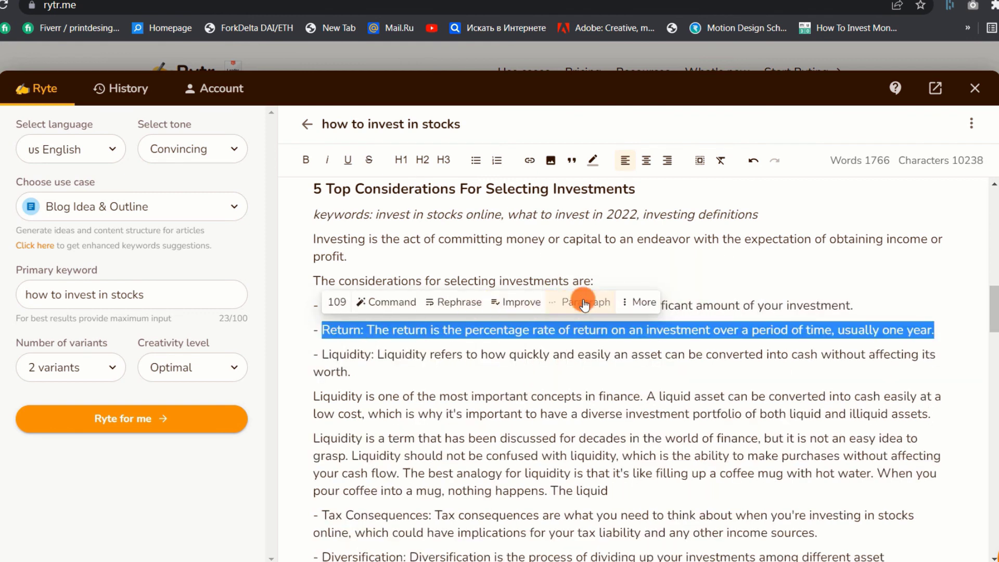
drag(853, 305, 323, 306)
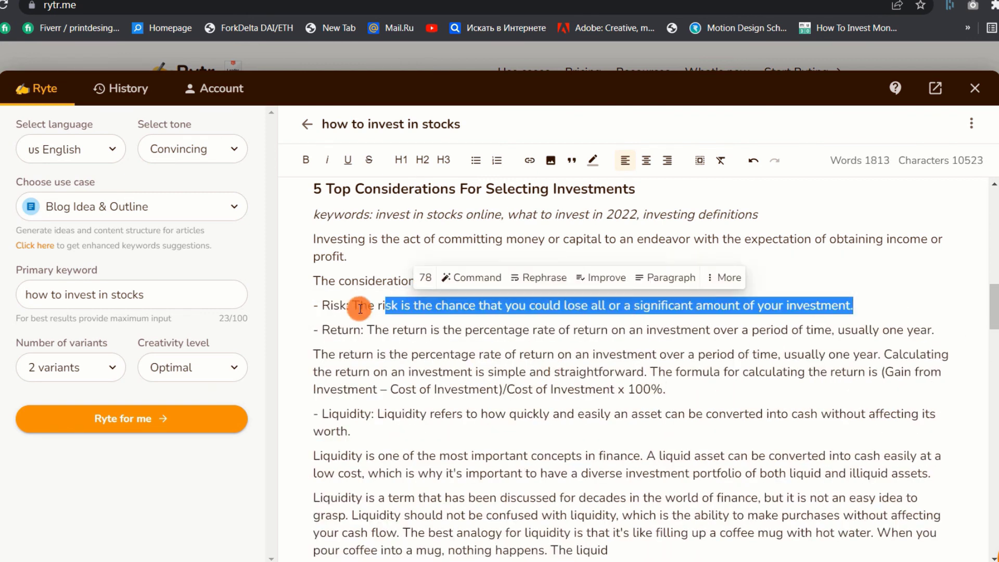
click(577, 279)
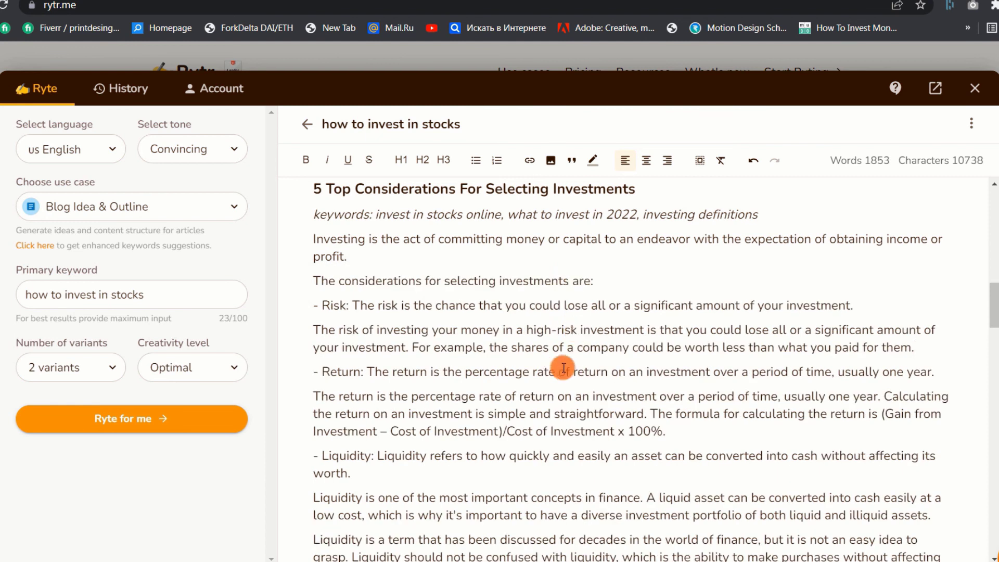
Step: Review the article from the expanded investment considerations through to the ETFs section at the end
scroll(538, 355, up, 1)
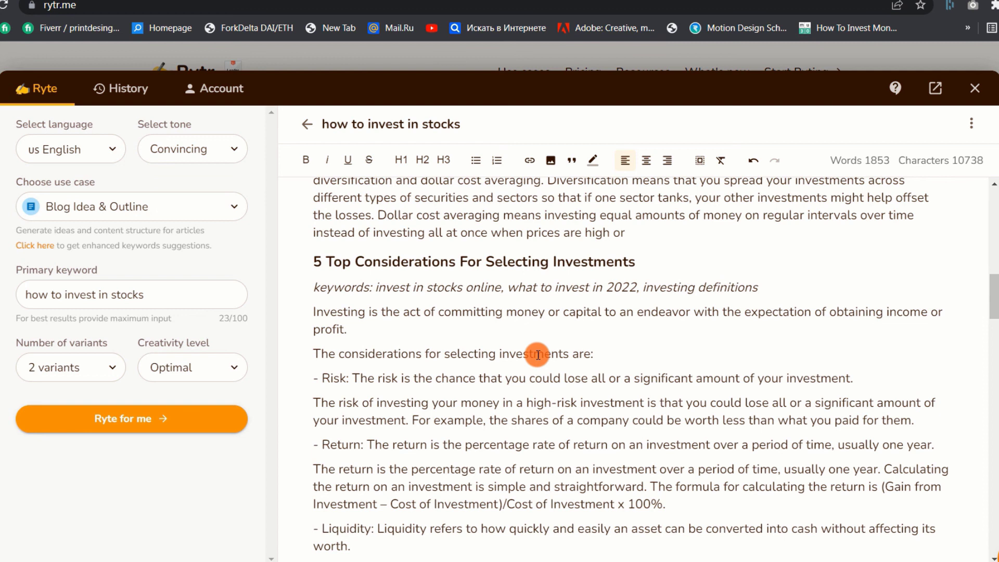
scroll(537, 355, down, 4)
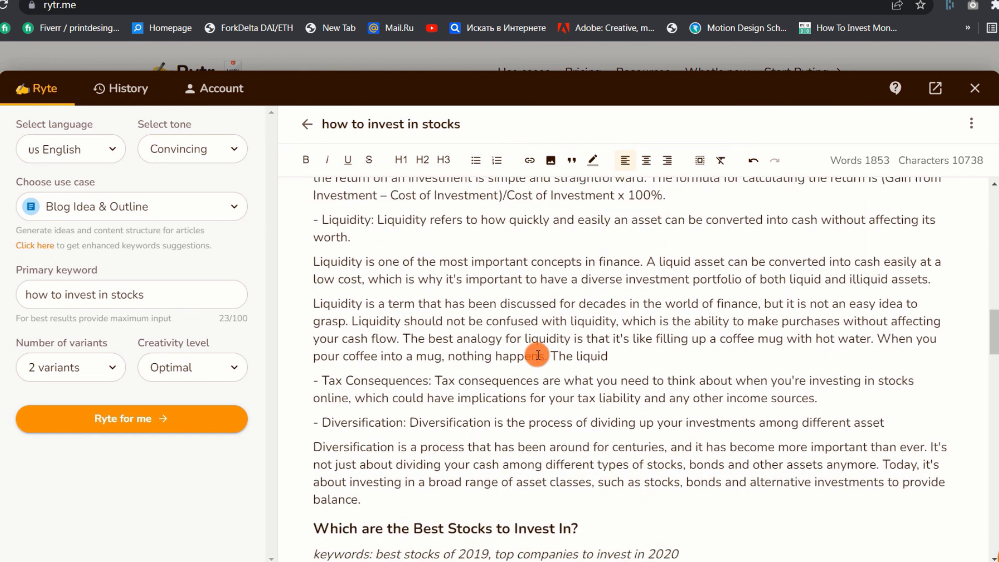
scroll(538, 355, down, 1)
scroll(538, 354, up, 2)
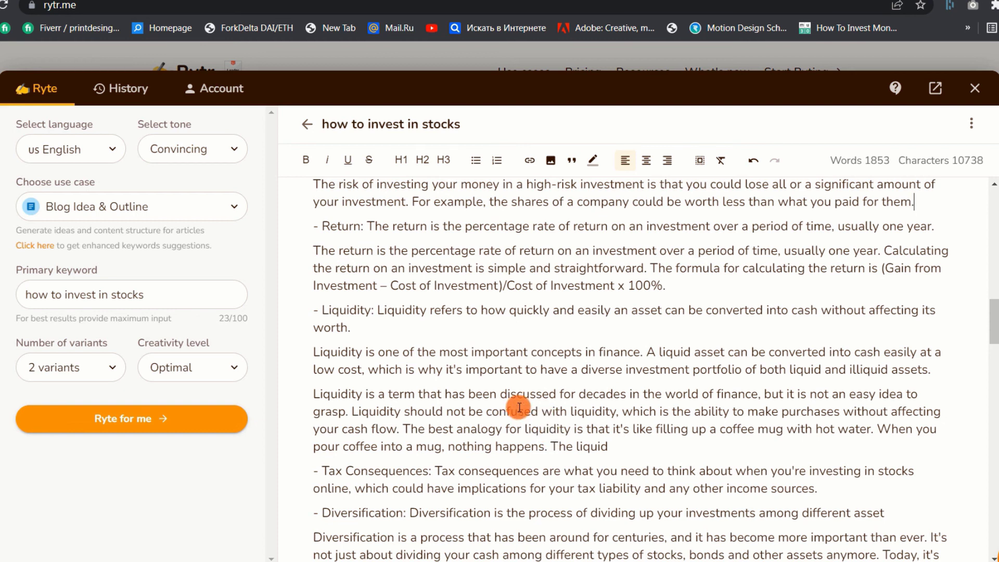
scroll(519, 407, down, 3)
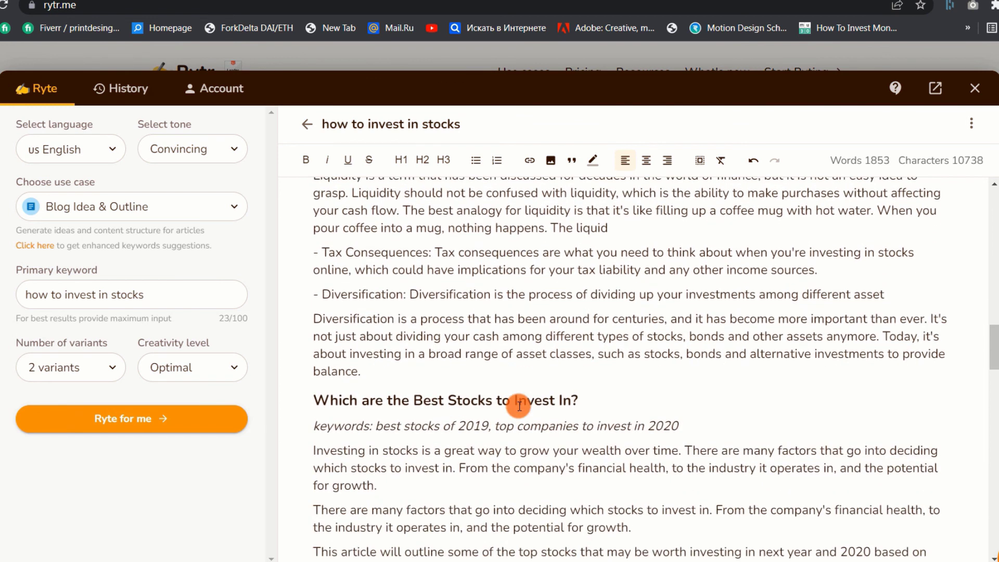
scroll(519, 406, down, 4)
scroll(519, 406, down, 6)
scroll(519, 406, down, 4)
scroll(519, 407, down, 3)
scroll(519, 406, down, 4)
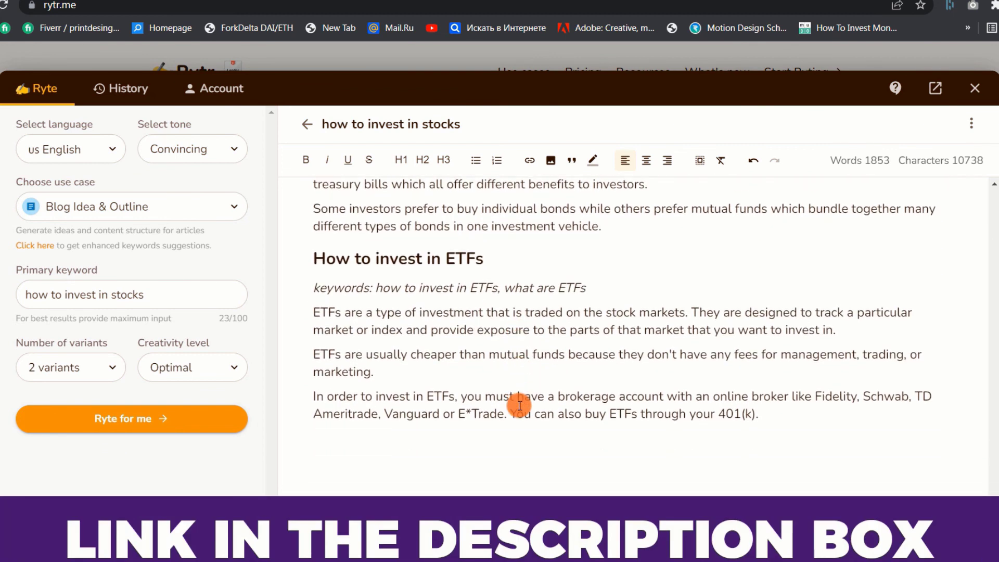
scroll(519, 405, up, 1)
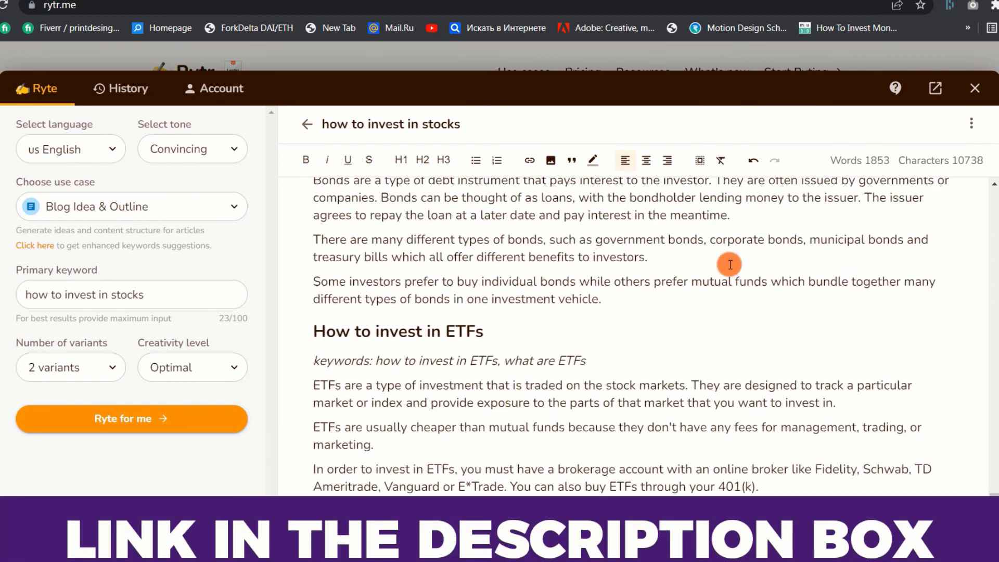